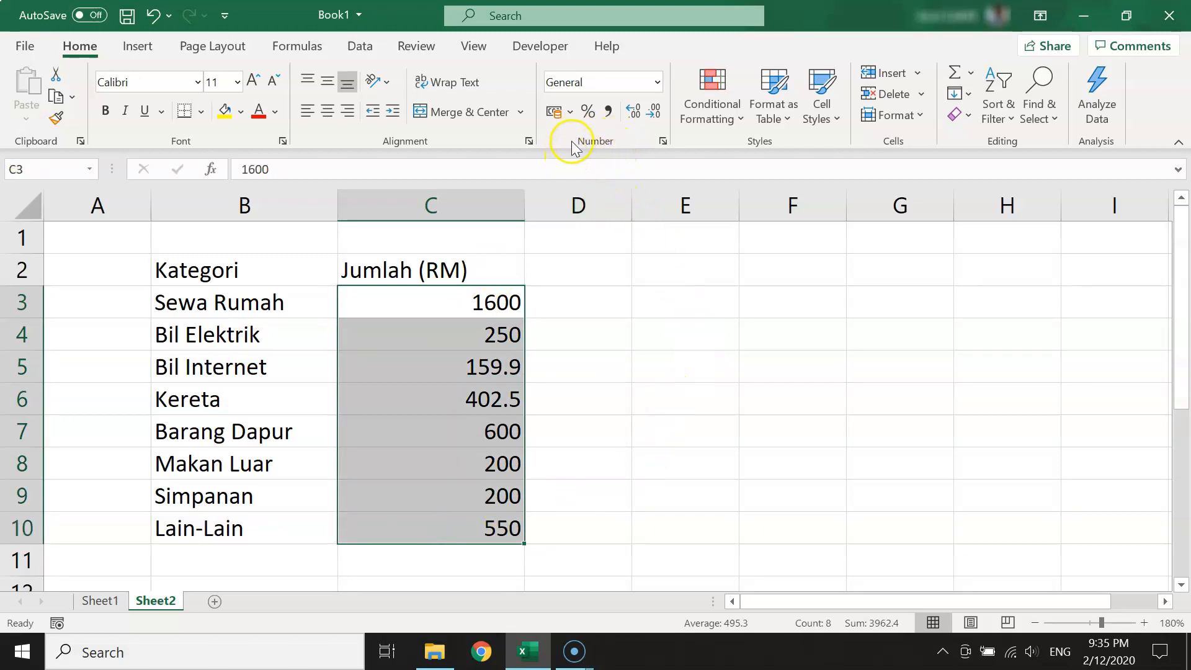
Apply the comma number style to the amounts in C3:C10.
left_click(610, 116)
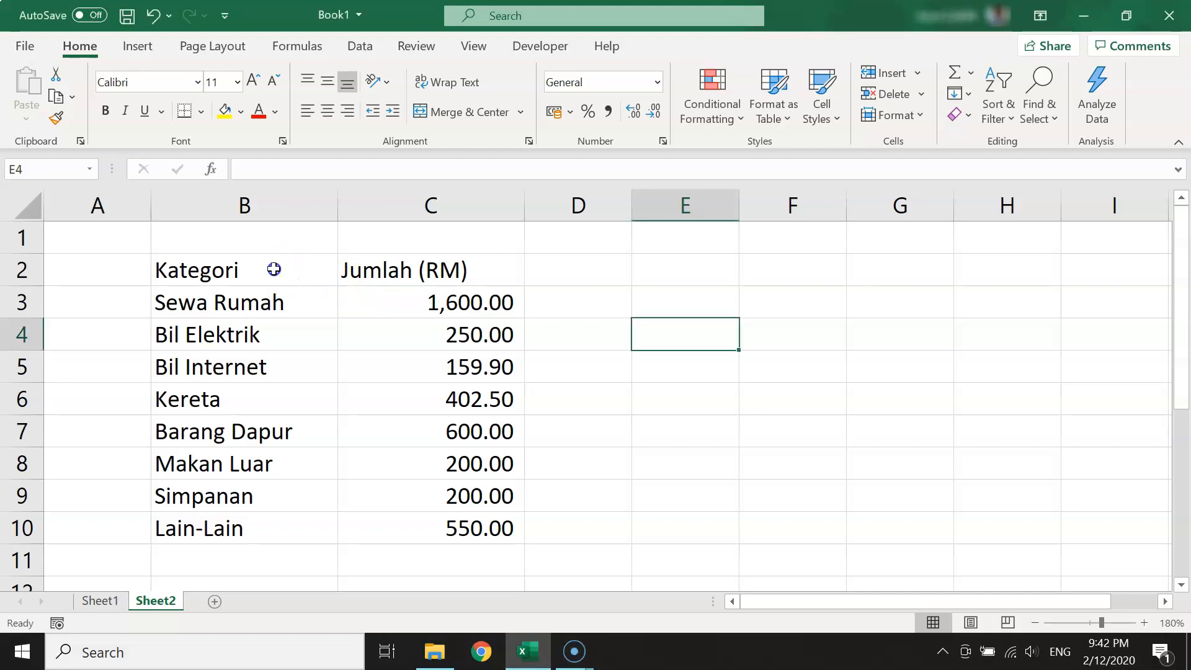
Insert a 2-D pie chart from B2:C10 and shrink it so it sits beside the table.
left_click_drag(271, 272, 434, 535)
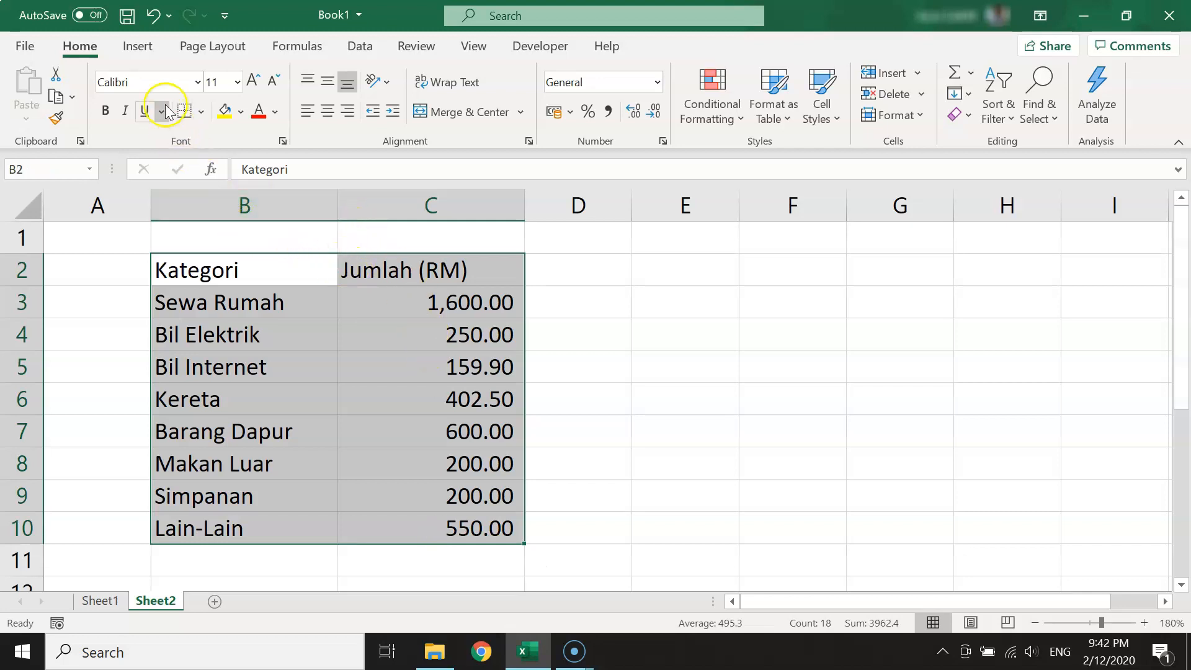
left_click(138, 47)
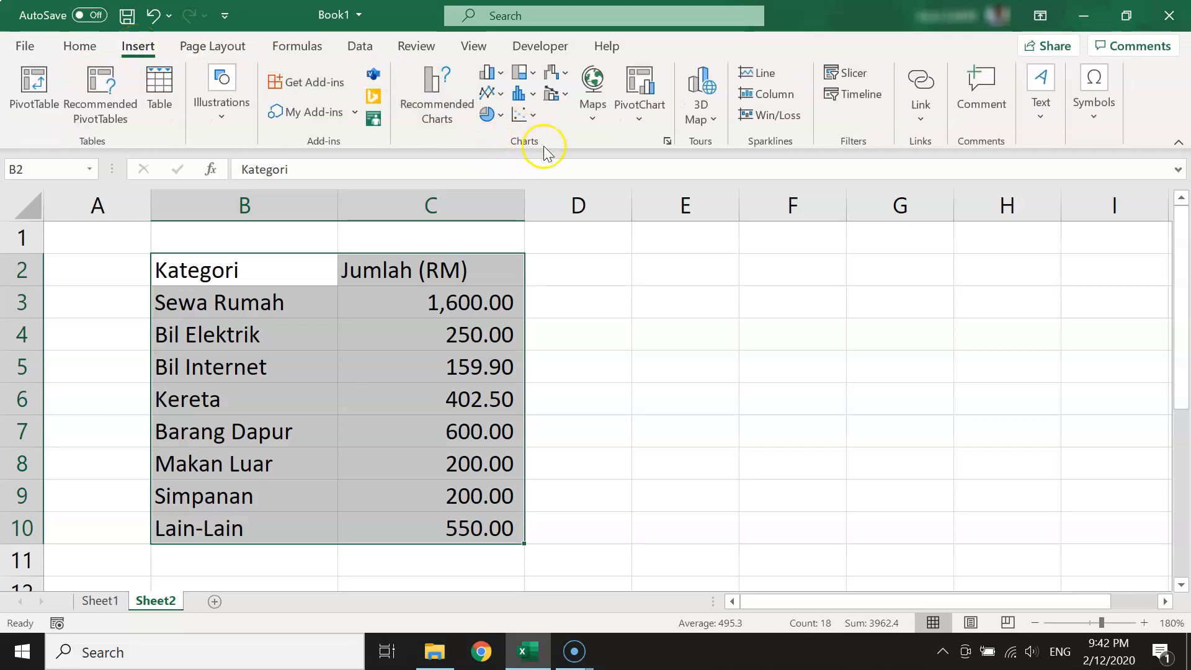
left_click(490, 116)
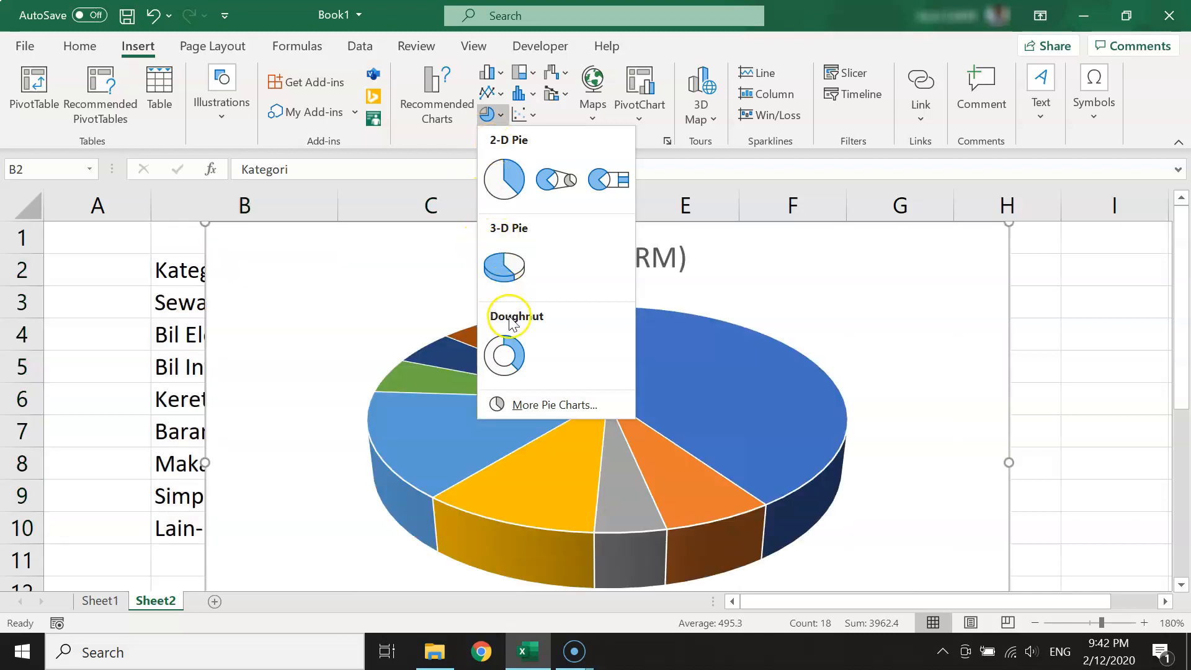
left_click(504, 172)
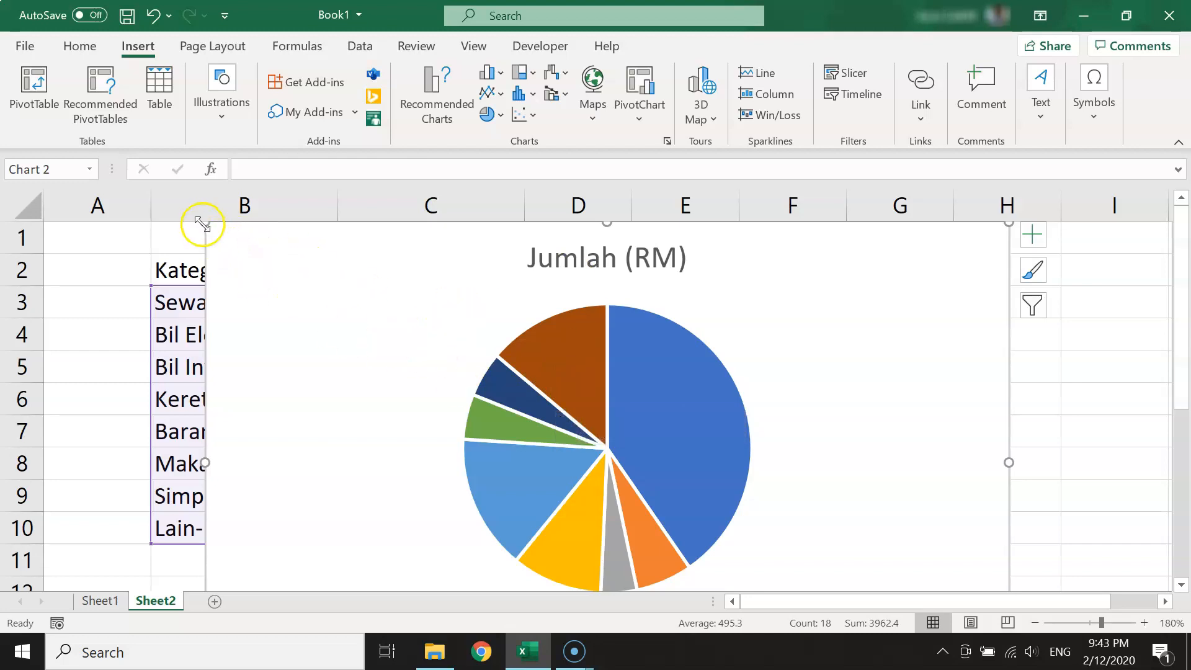
left_click_drag(204, 225, 441, 237)
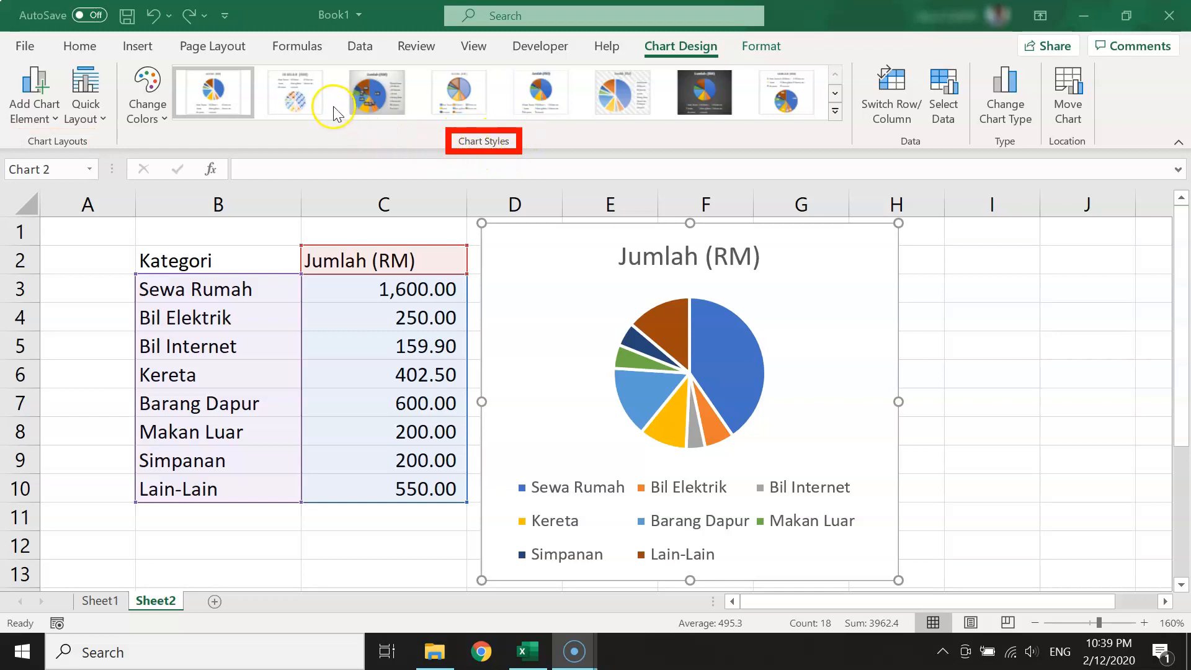
Apply the dark chart style Style 7 to the pie chart.
left_click(229, 92)
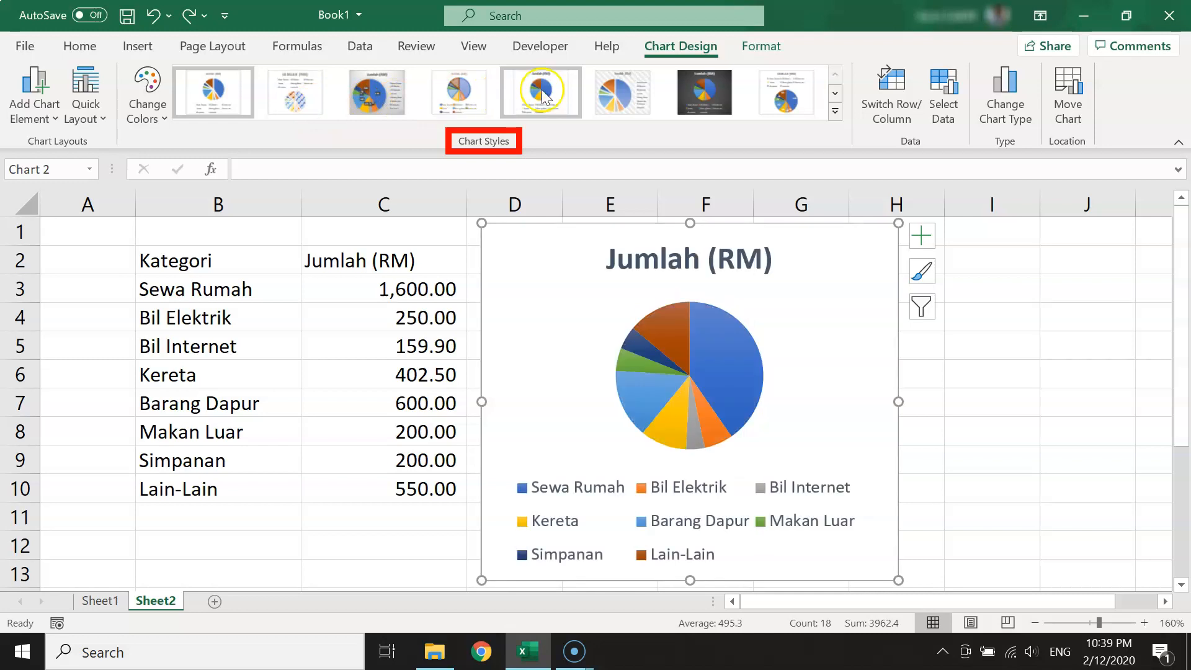
left_click(835, 110)
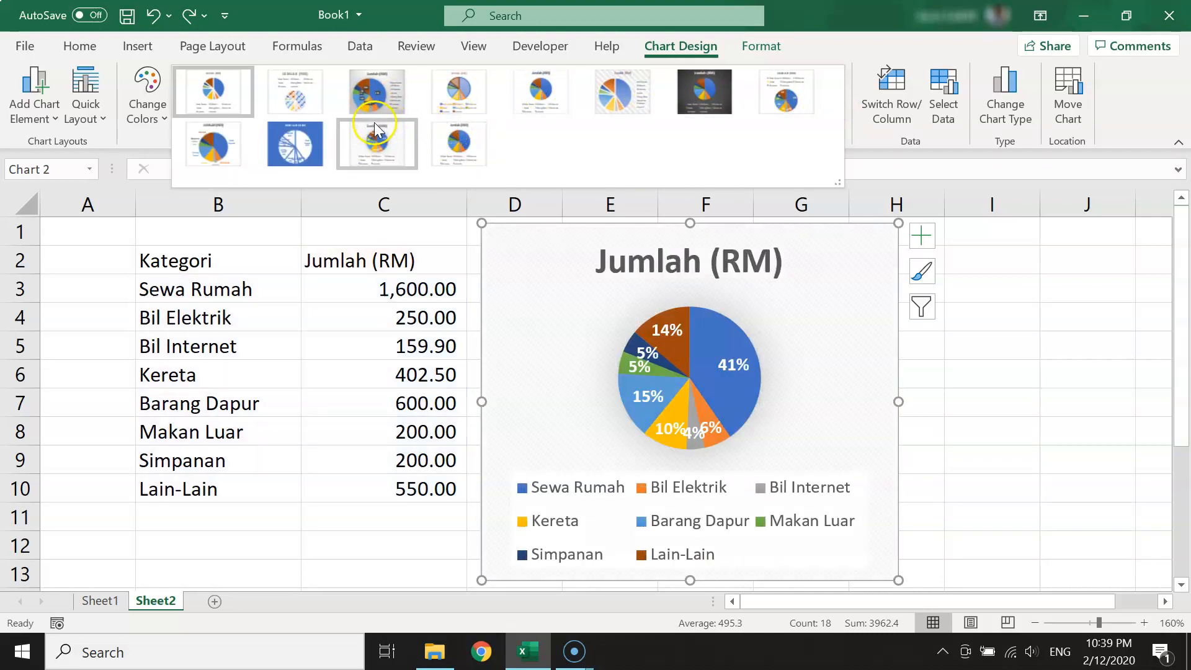
left_click(705, 92)
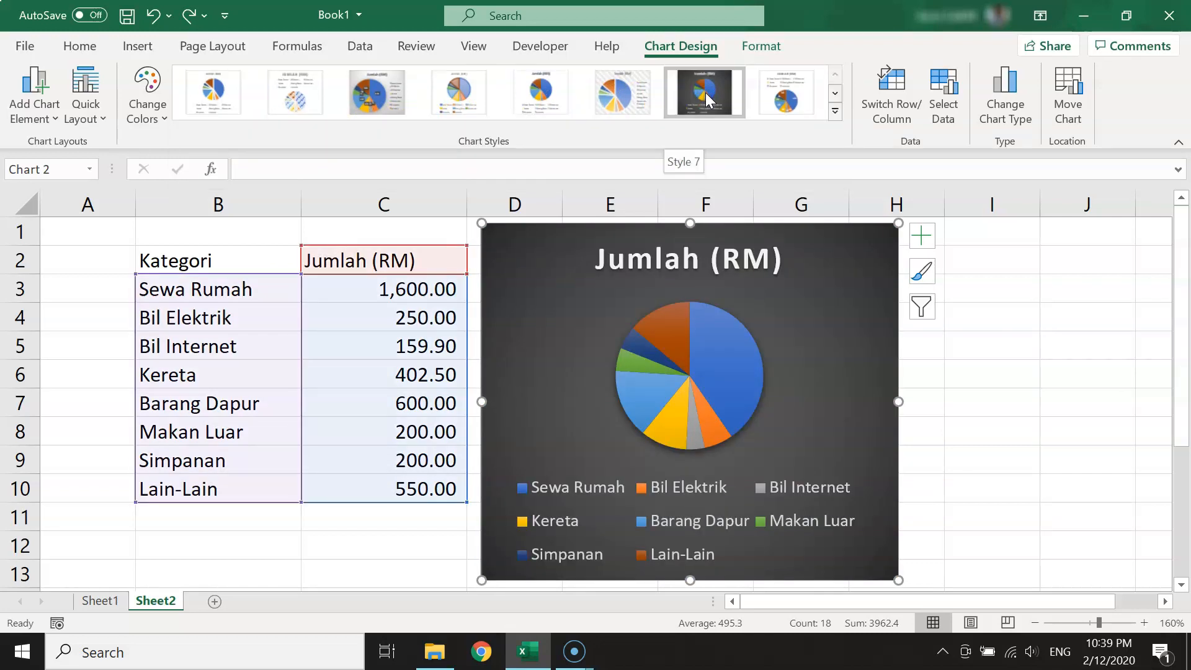
left_click(707, 94)
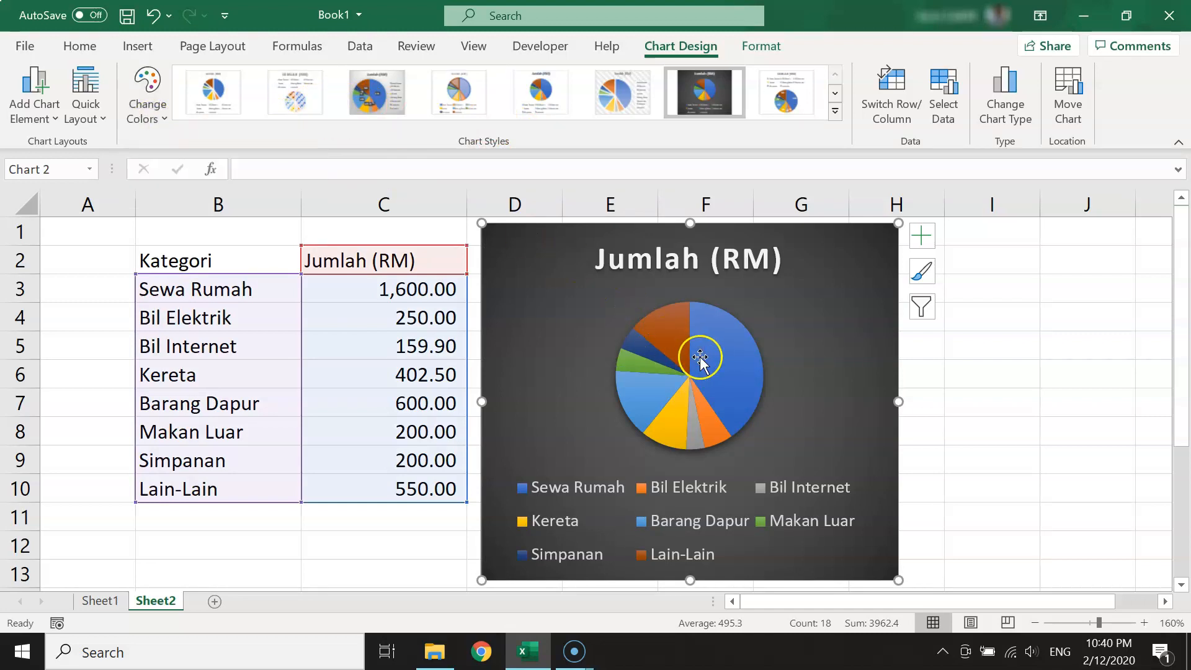
mouse_move(718, 341)
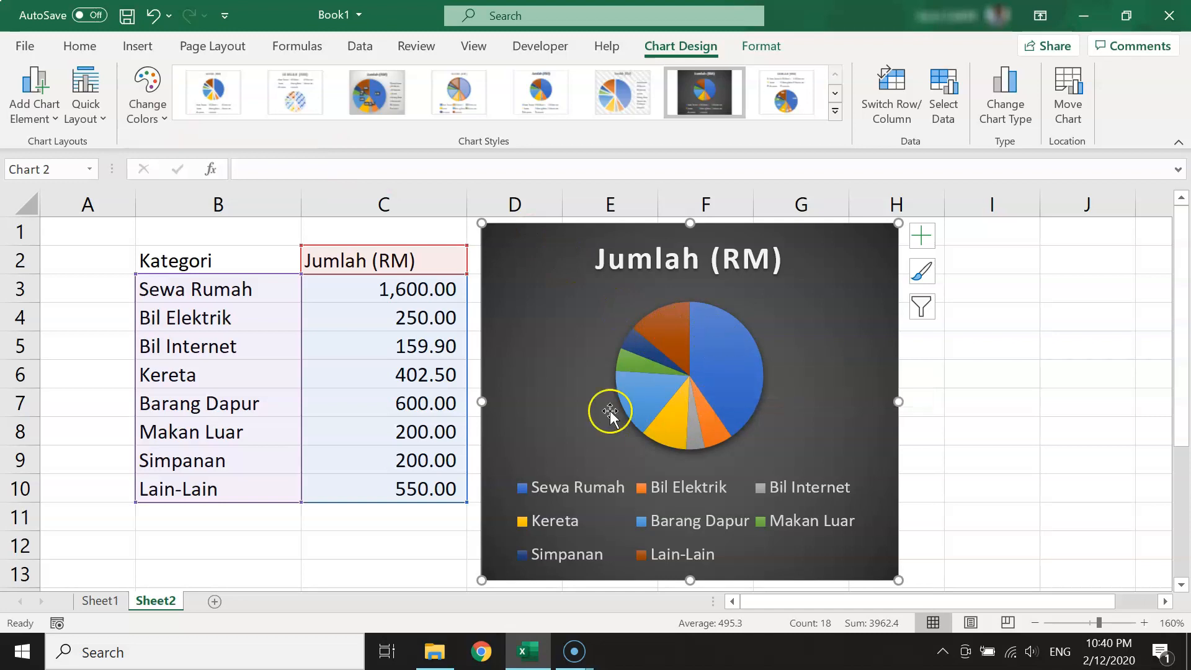
left_click(155, 119)
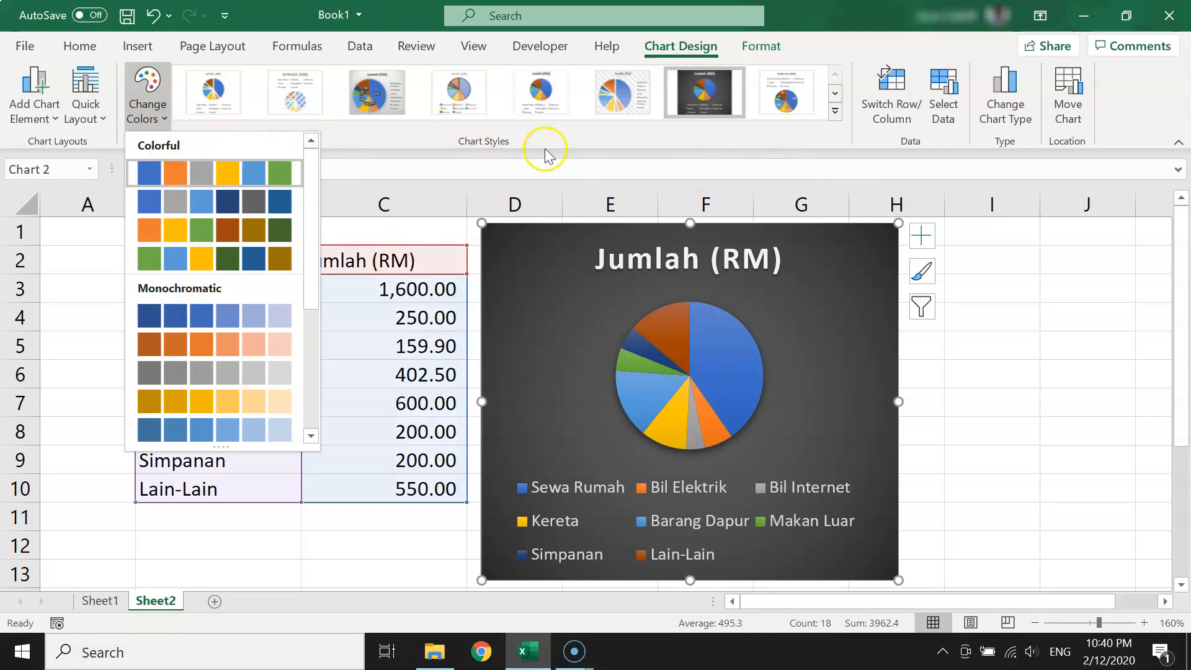
left_click(149, 102)
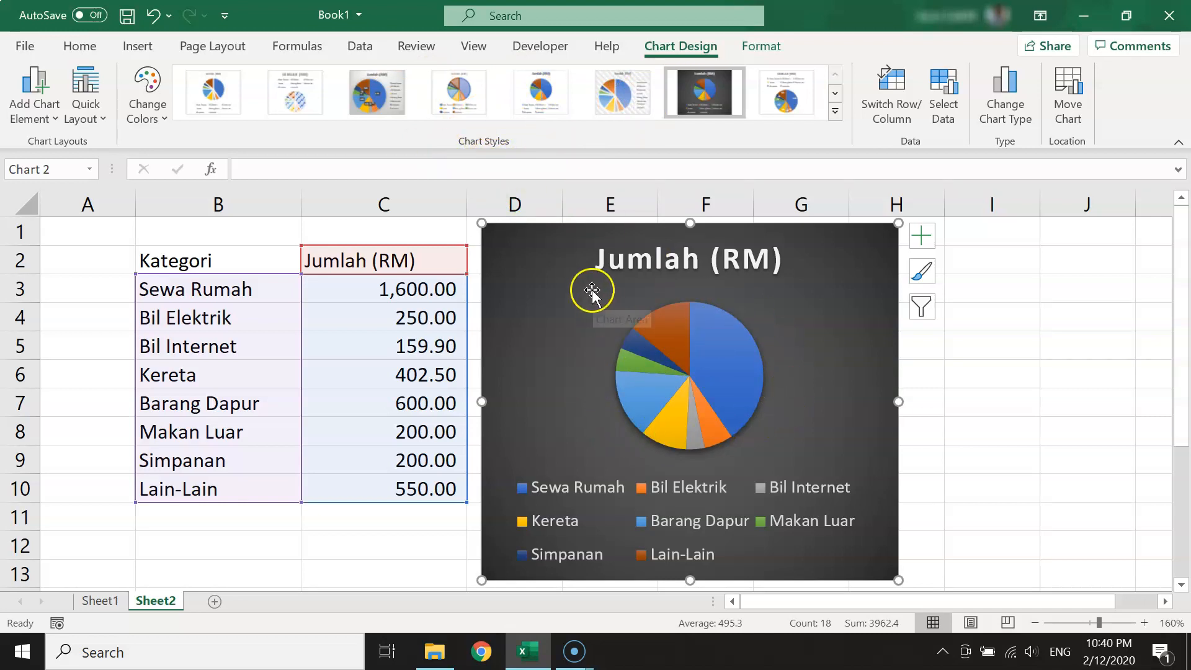
Apply the quick layout that has a title, percentage labels and a legend to the right of the pie.
left_click(97, 124)
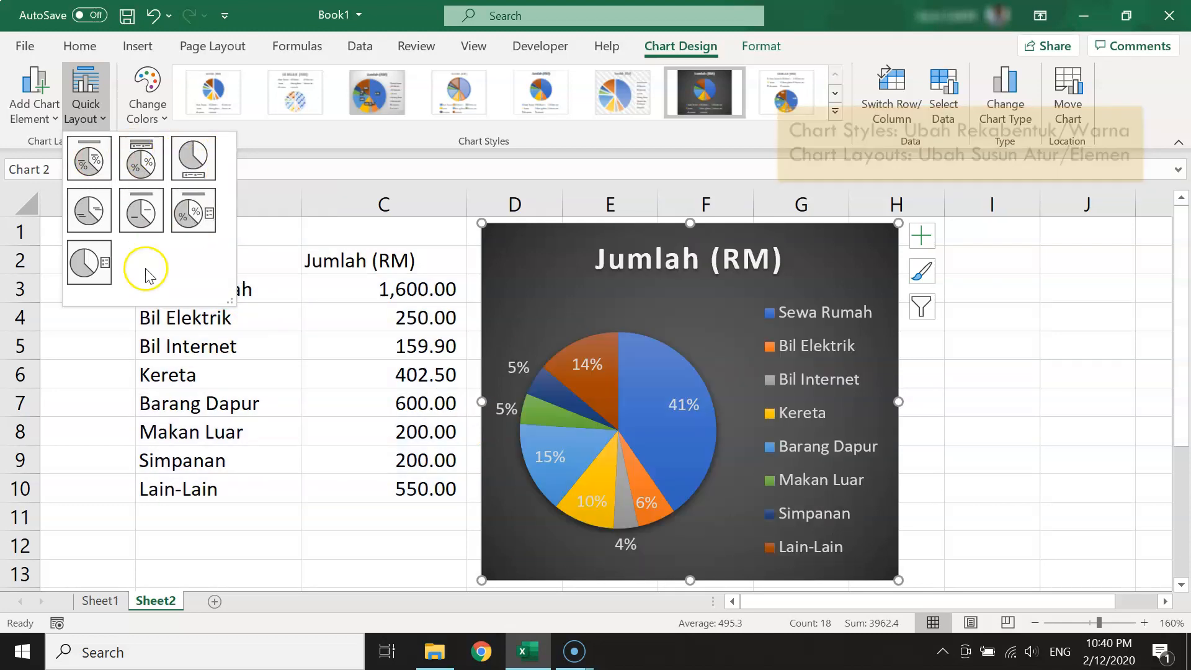
left_click(192, 214)
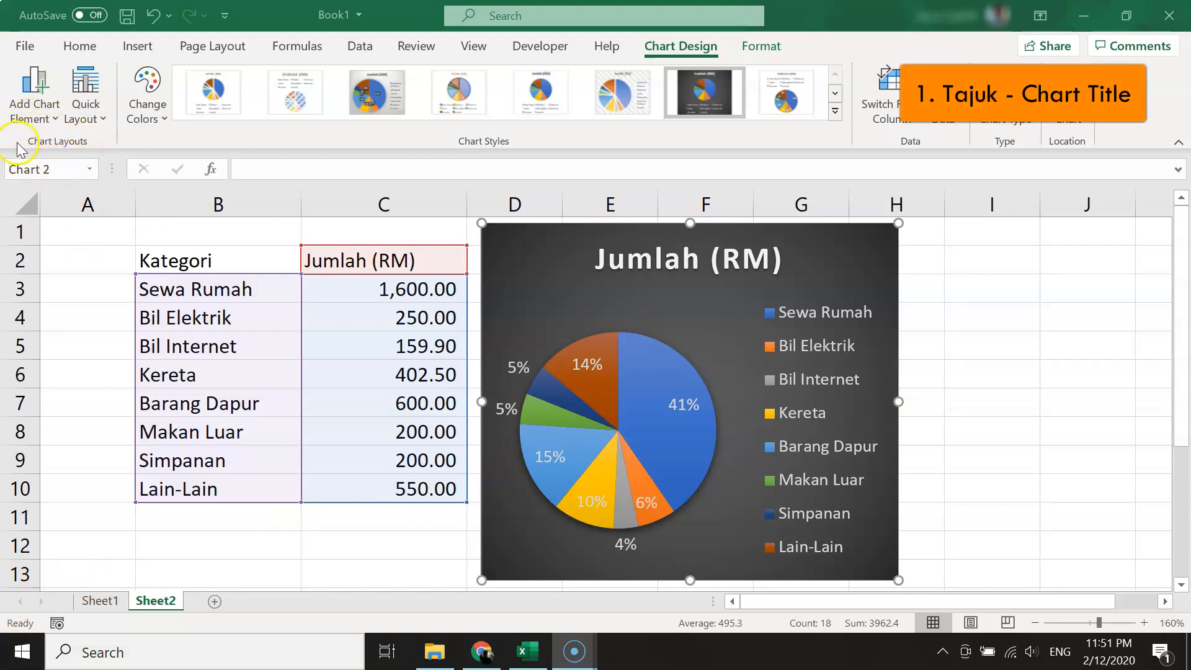
left_click(34, 116)
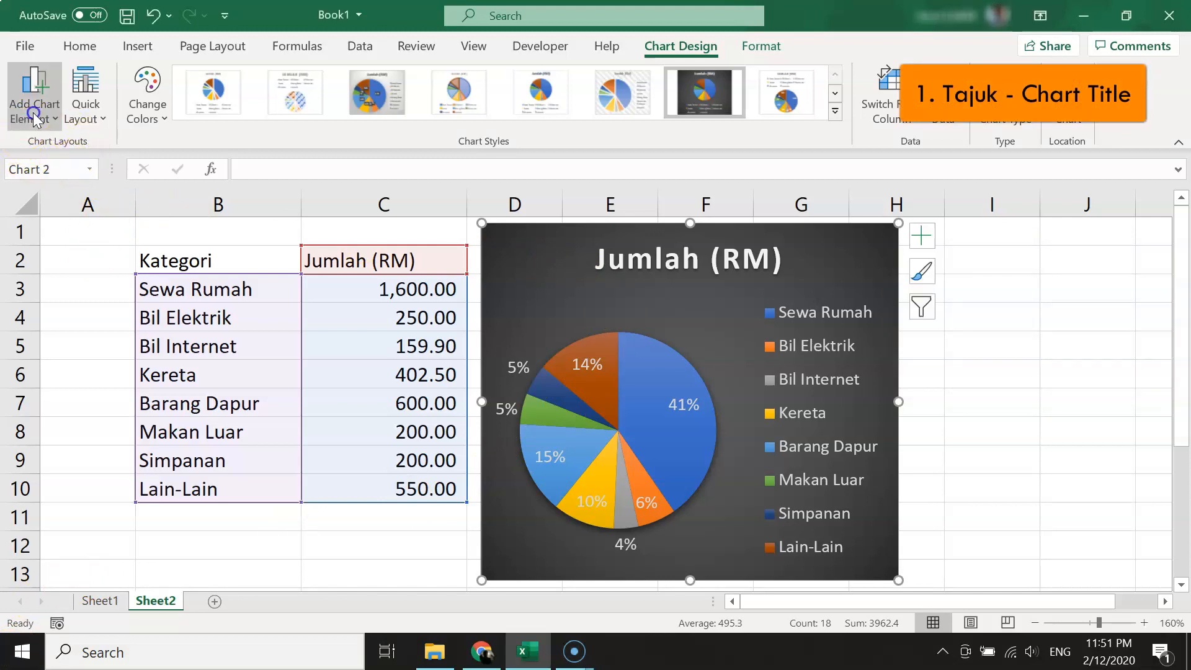
left_click(34, 117)
mouse_move(66, 143)
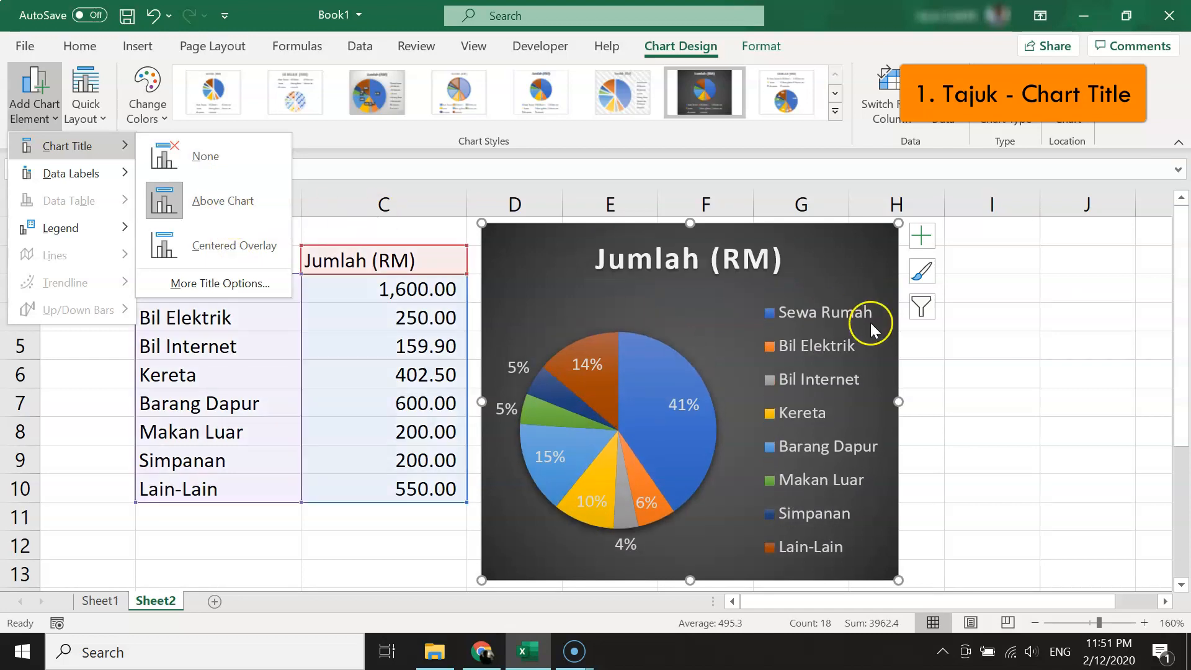
left_click(768, 262)
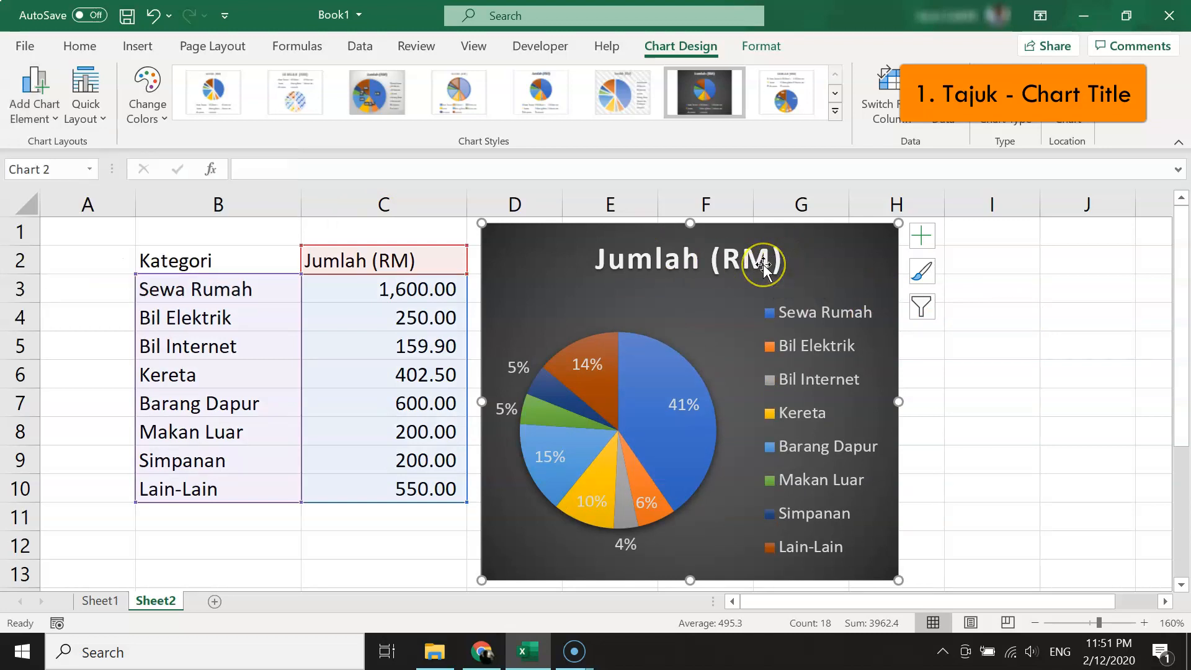
Replace the chart title text with "Perbelanjaan Jun 2020".
left_click(764, 265)
left_click(731, 258)
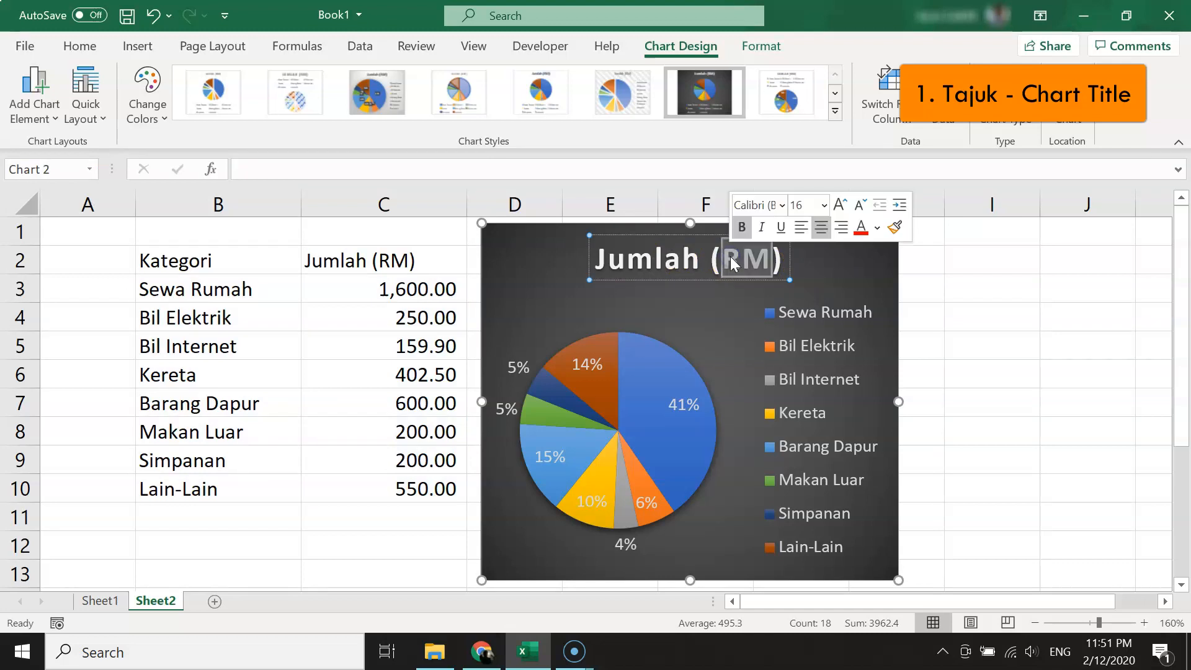
left_click(774, 263)
key("BackSpace")
key("BackSpace")
key("BackSpace")
key("BackSpace")
key("BackSpace")
key("BackSpace")
key("BackSpace")
key("BackSpace")
key("BackSpace")
key("BackSpace")
key("BackSpace")
type("Perbelanjaan Jun 20")
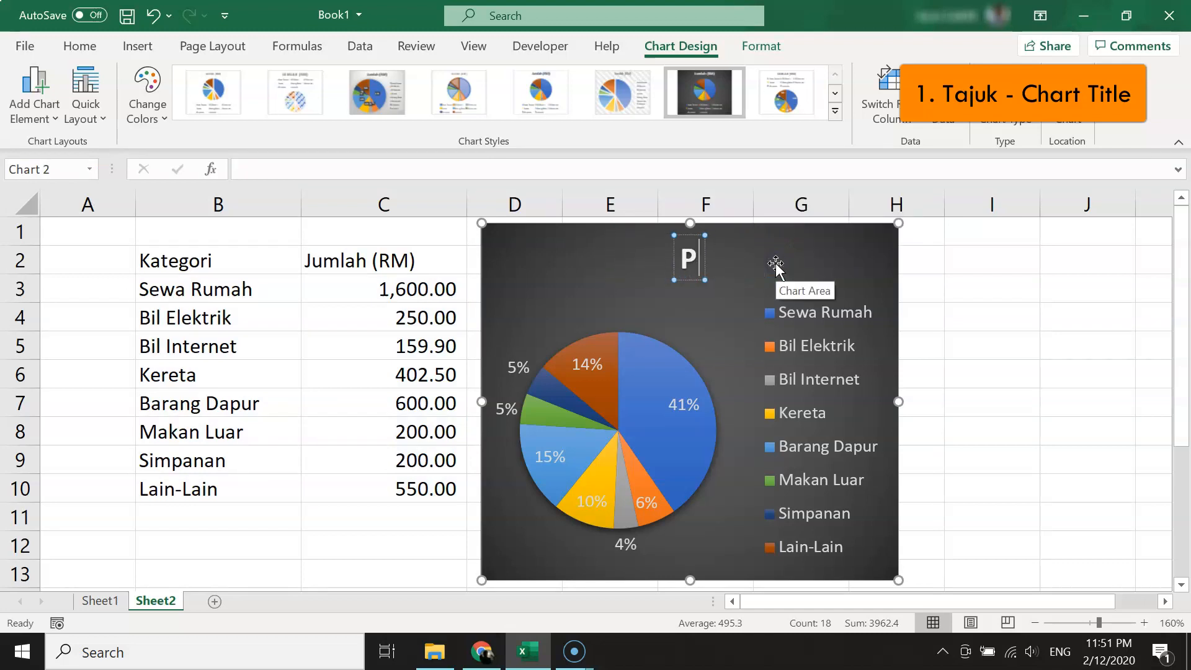
type("20")
left_click(812, 307)
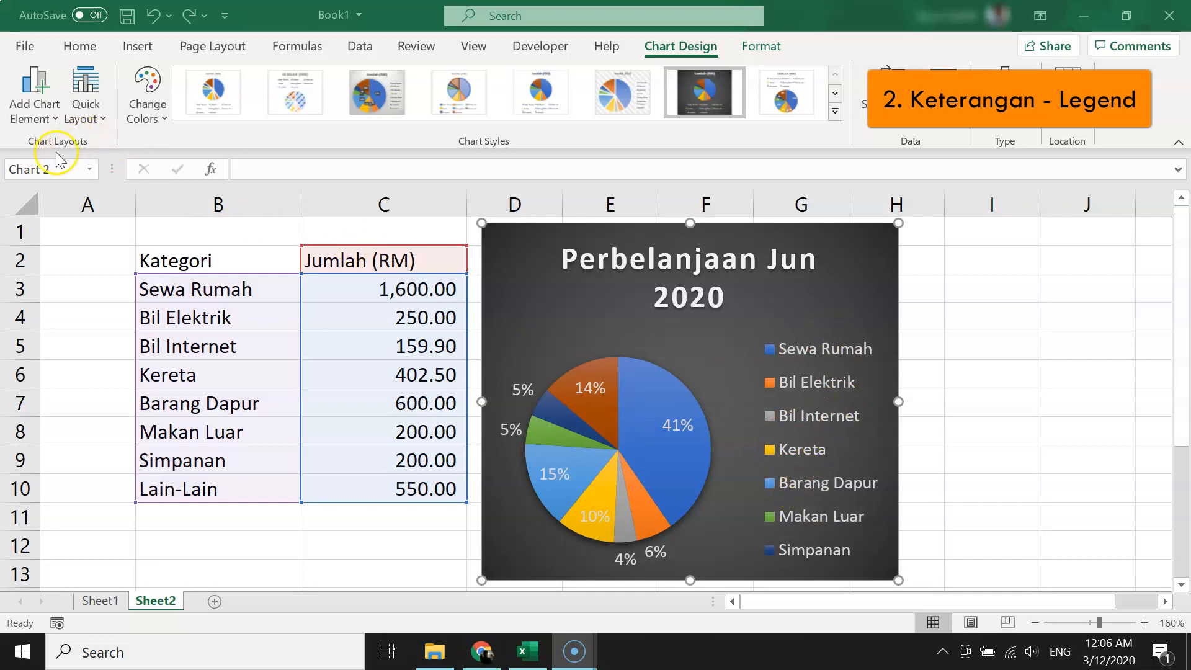
Remove the legend from the pie chart.
left_click(48, 117)
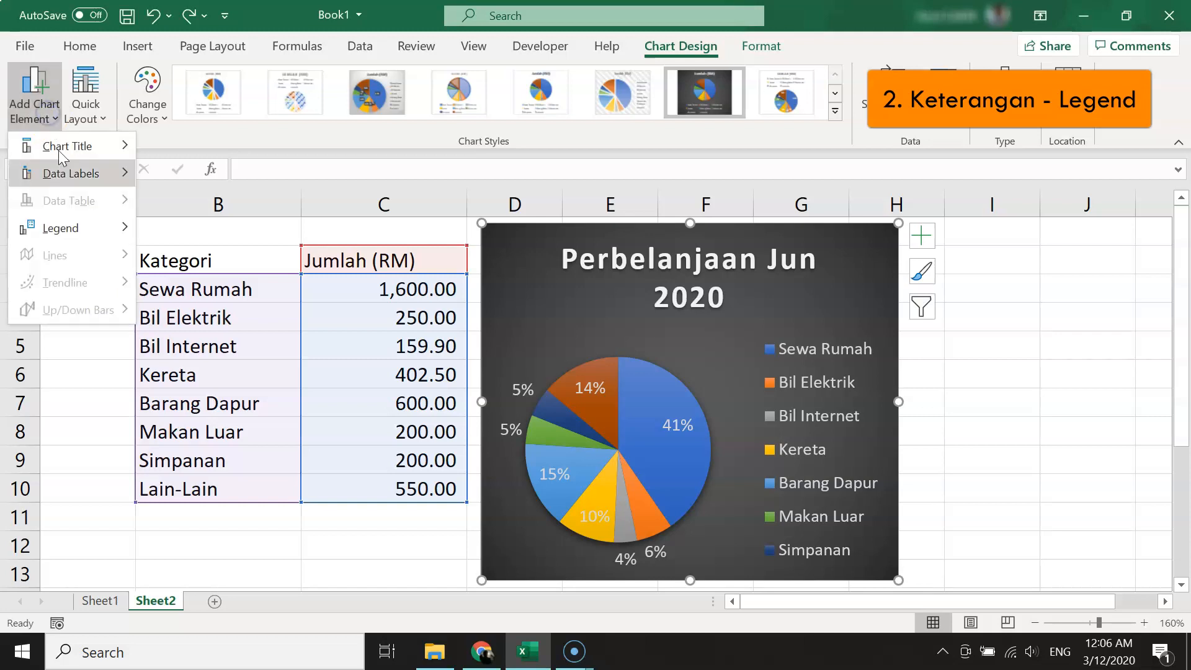
mouse_move(92, 226)
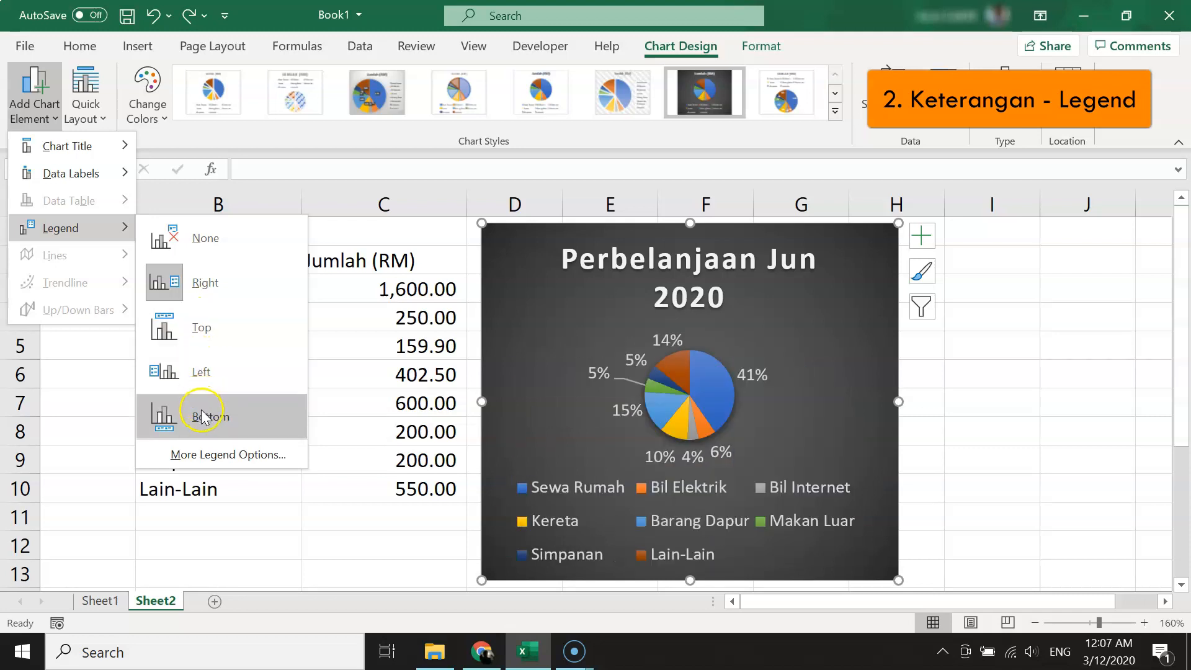
left_click(225, 240)
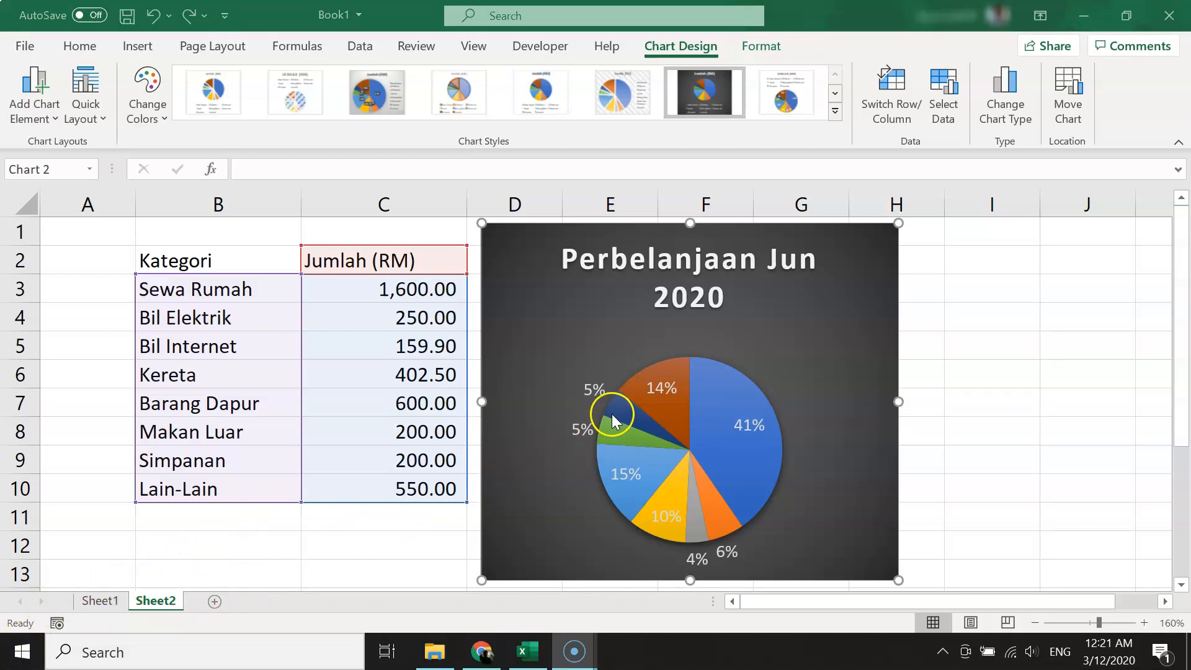
Reduce the chart title's font size to 12 so that it fits on one line.
left_click(673, 259)
left_click(736, 258)
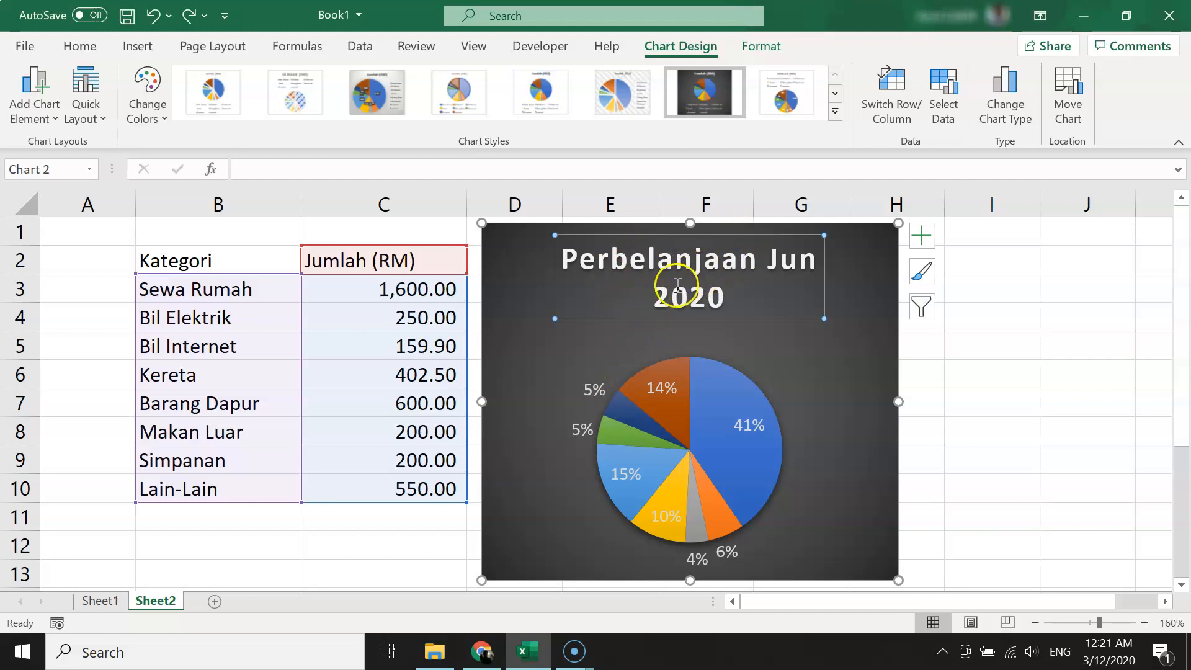
left_click(74, 46)
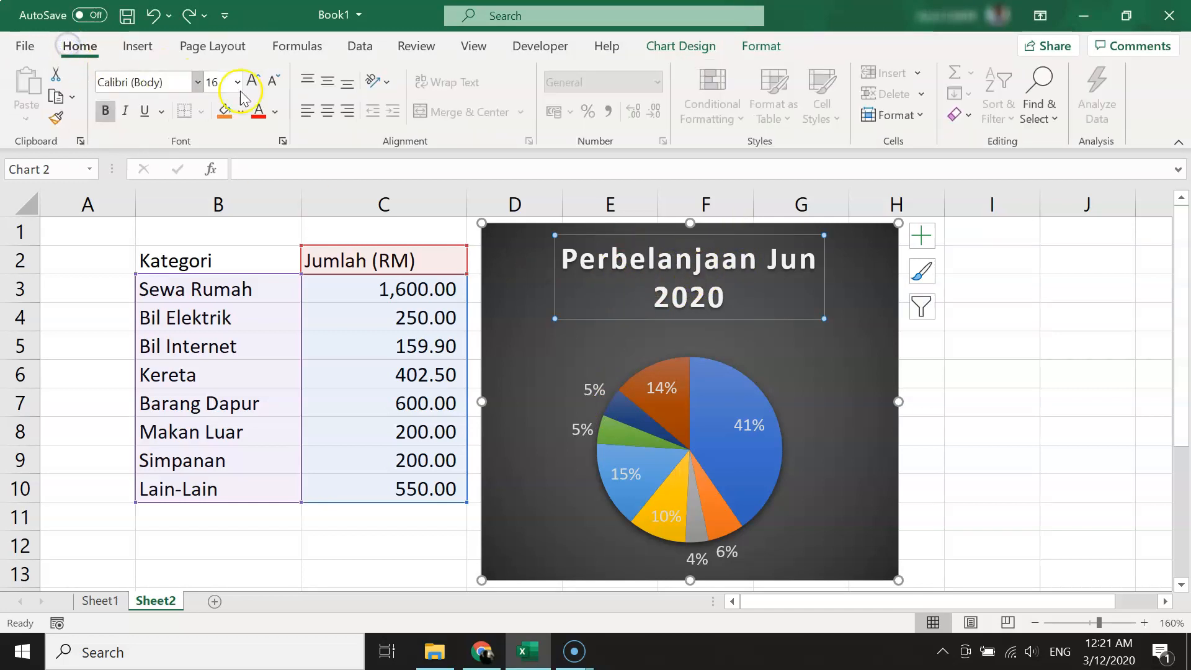
left_click(274, 80)
left_click(274, 81)
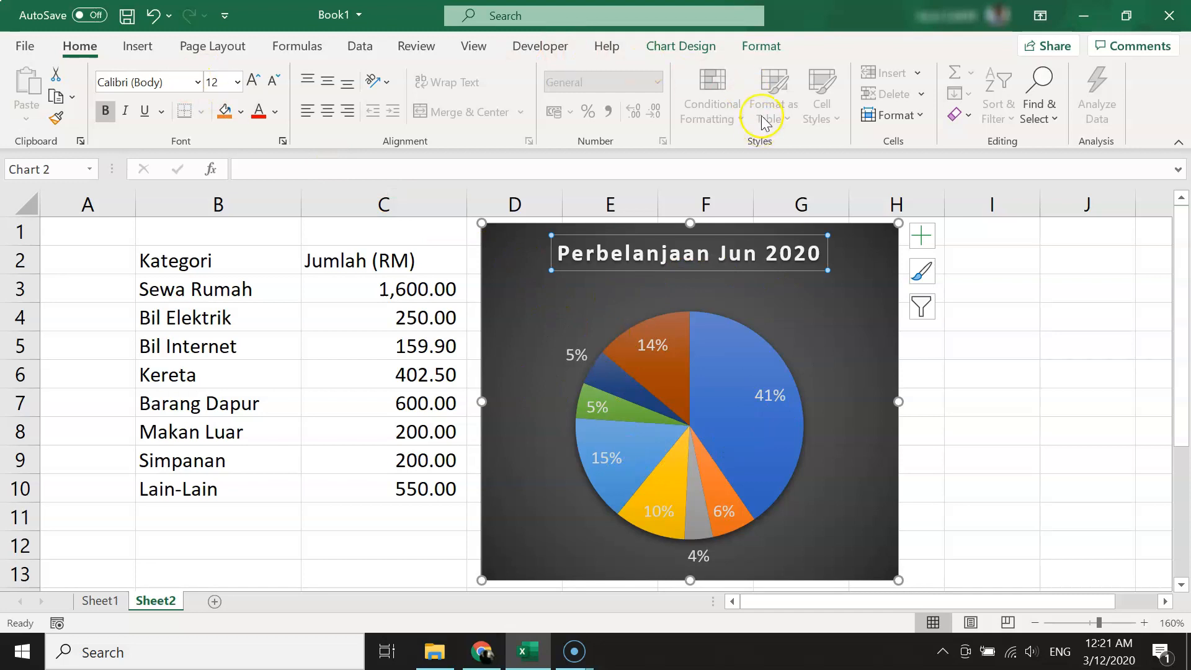
left_click(831, 291)
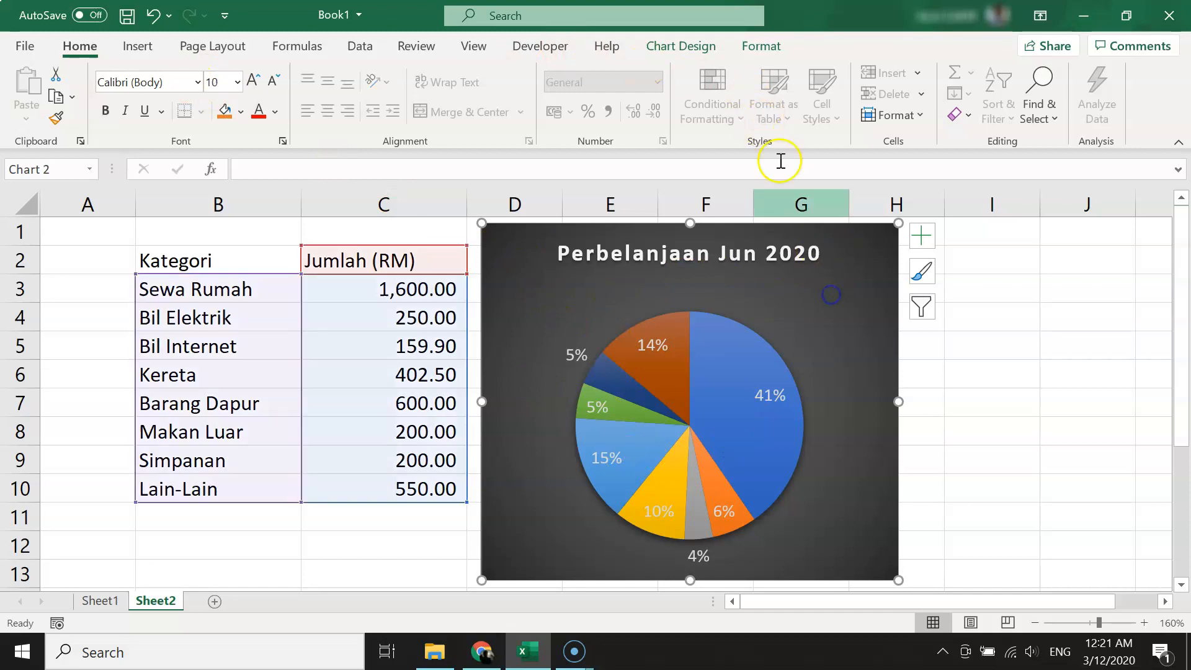
Set the pie chart's data label position to Outside End.
left_click(694, 49)
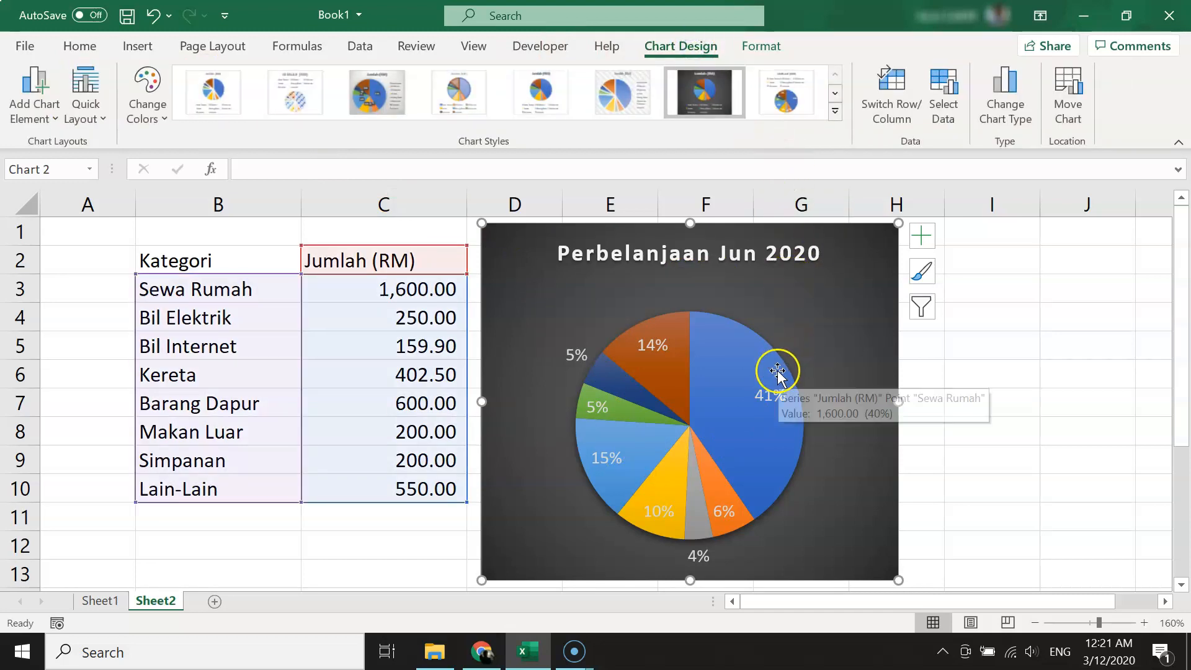
left_click(579, 360)
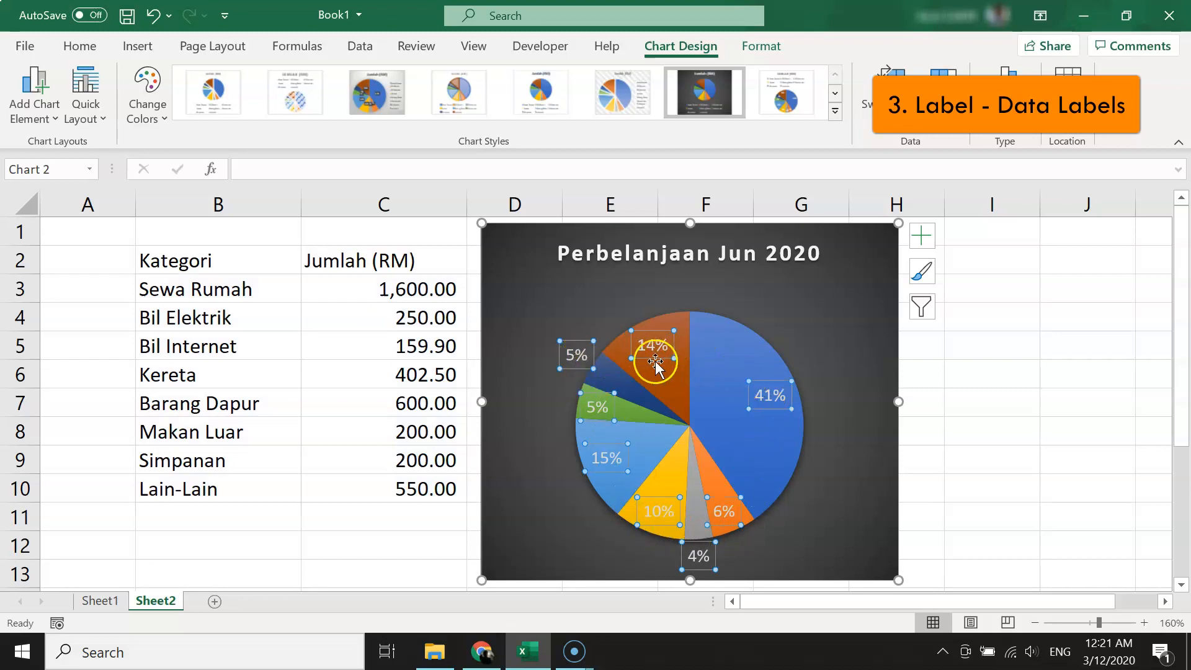
left_click(582, 343)
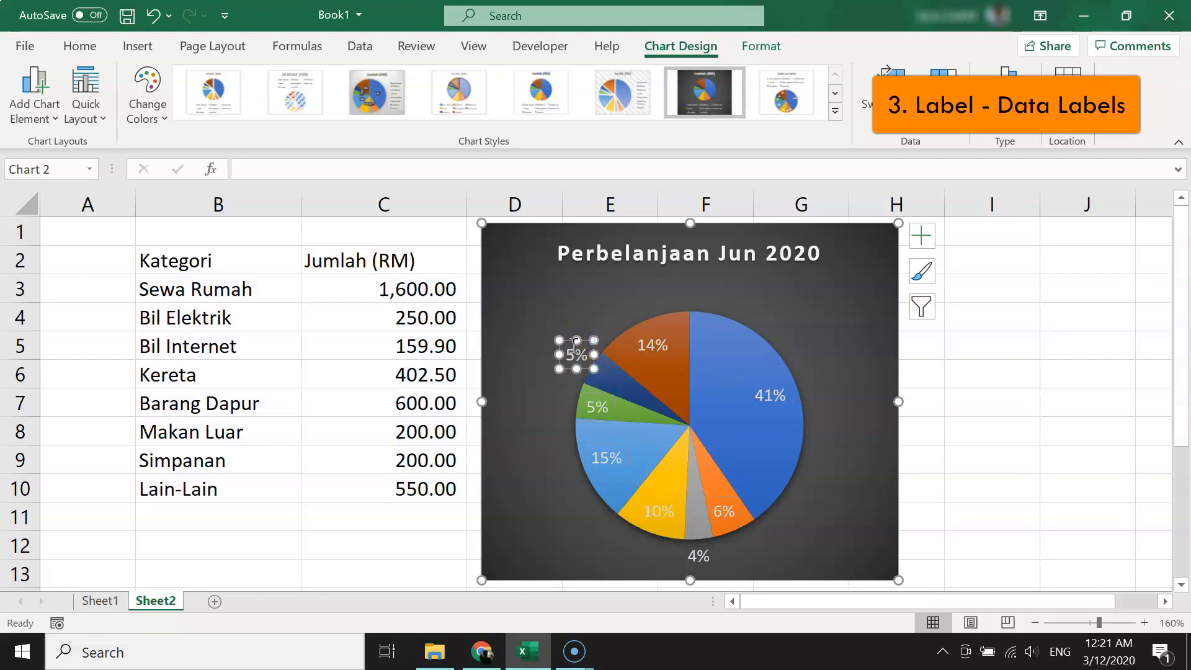
left_click(538, 313)
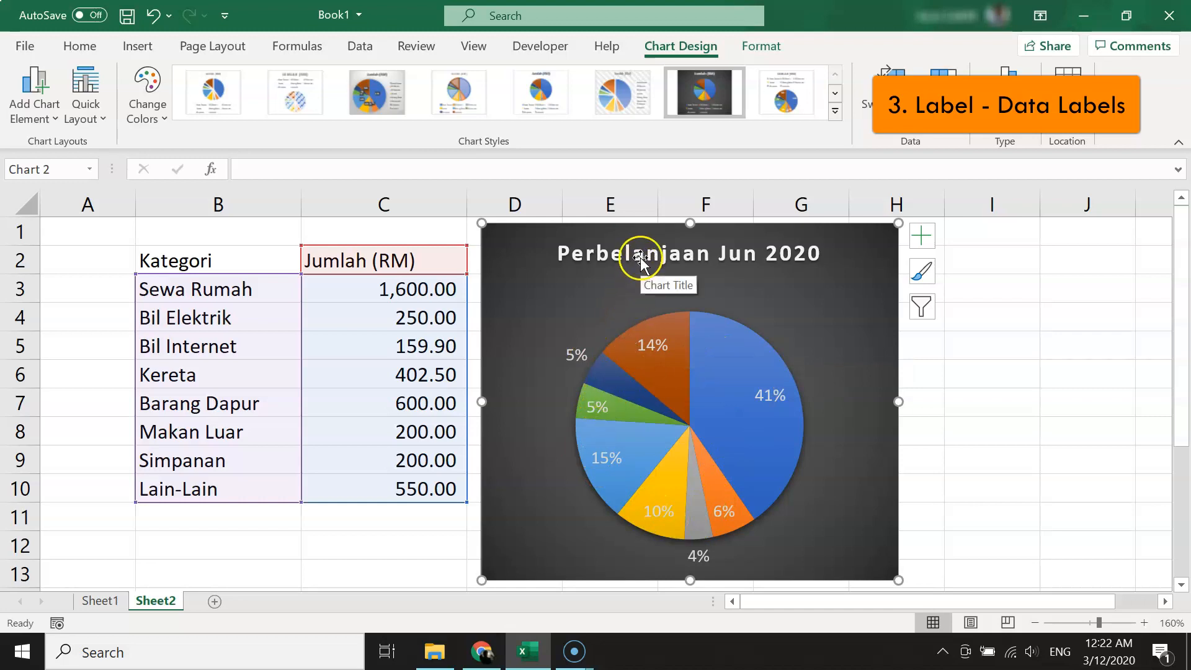
left_click(45, 127)
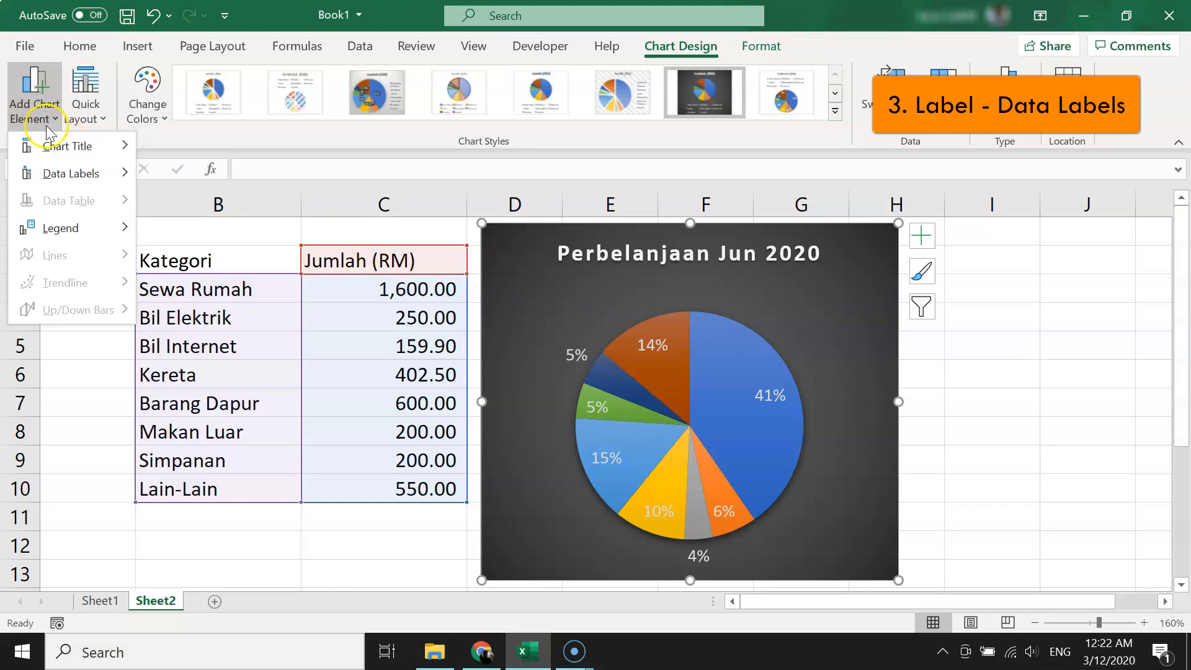
mouse_move(92, 185)
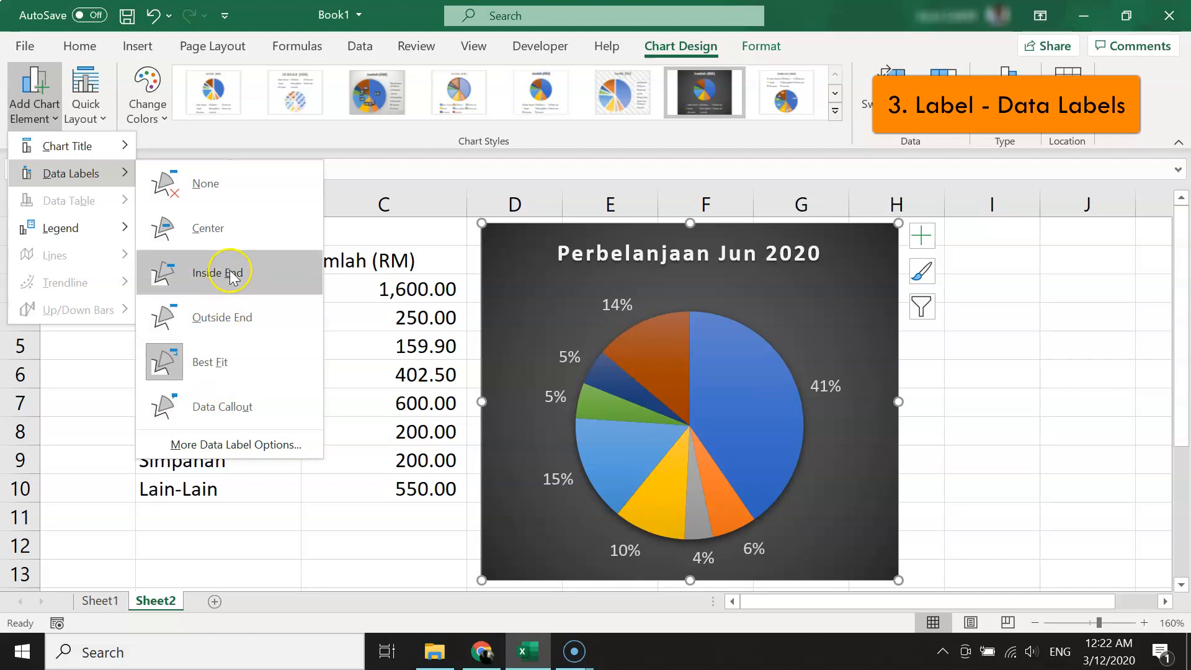
left_click(228, 320)
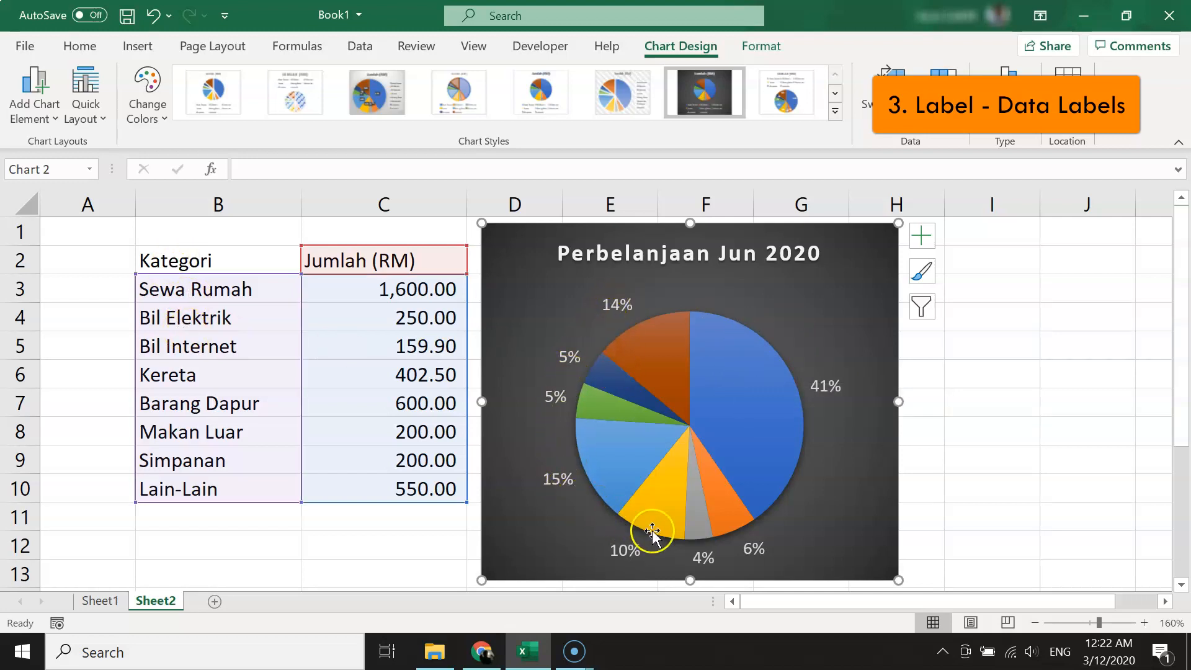
Make the pie chart's data labels show the category name and value instead of the percentage.
left_click(832, 386)
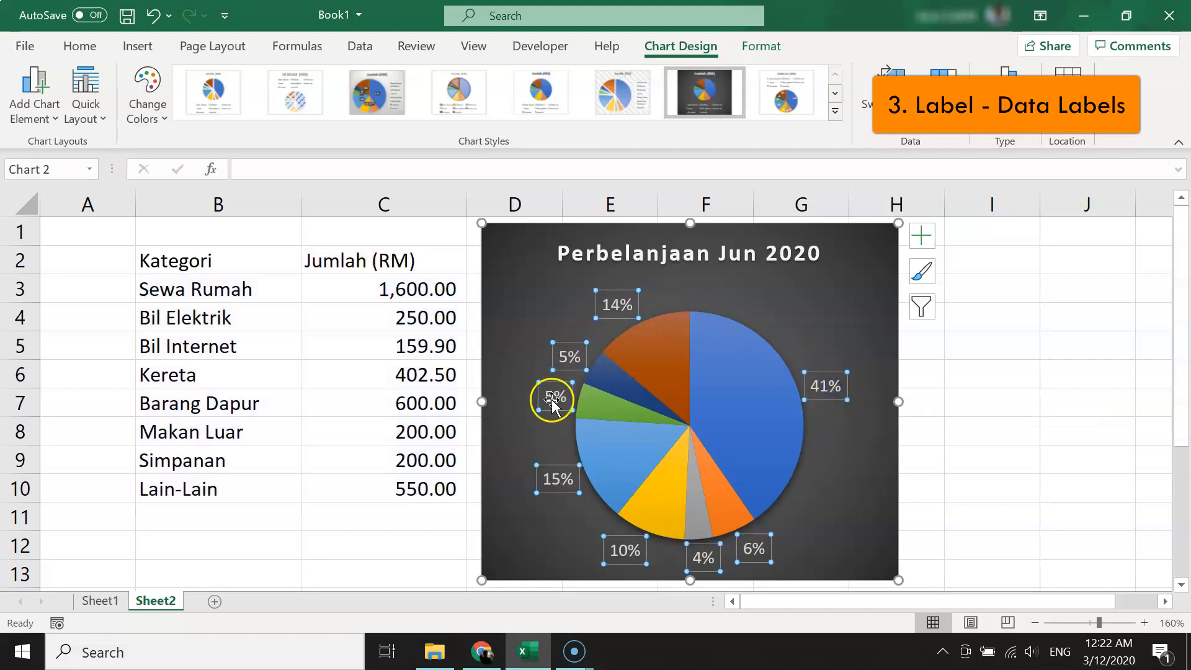
right_click(827, 371)
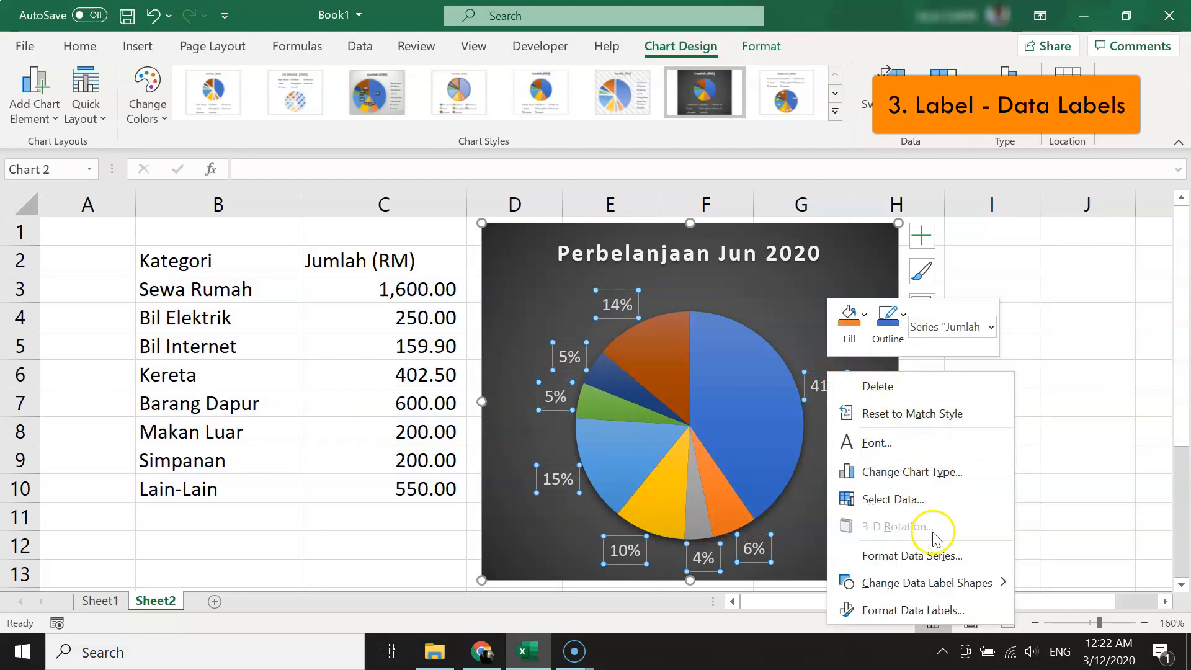
left_click(909, 602)
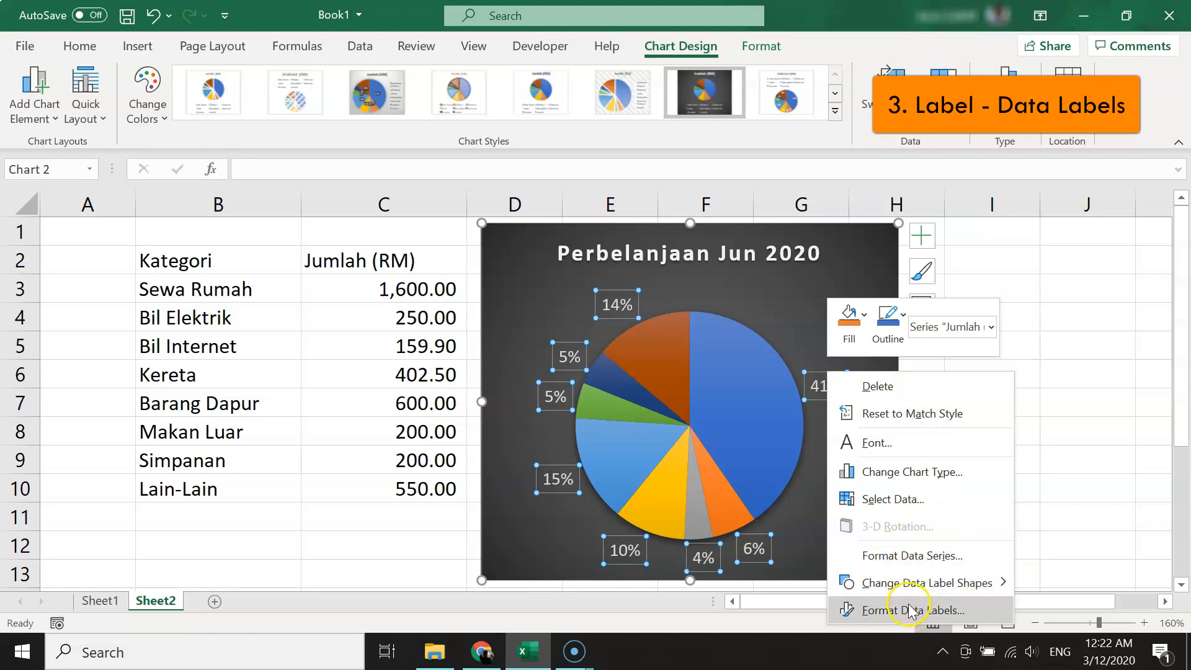
left_click(910, 610)
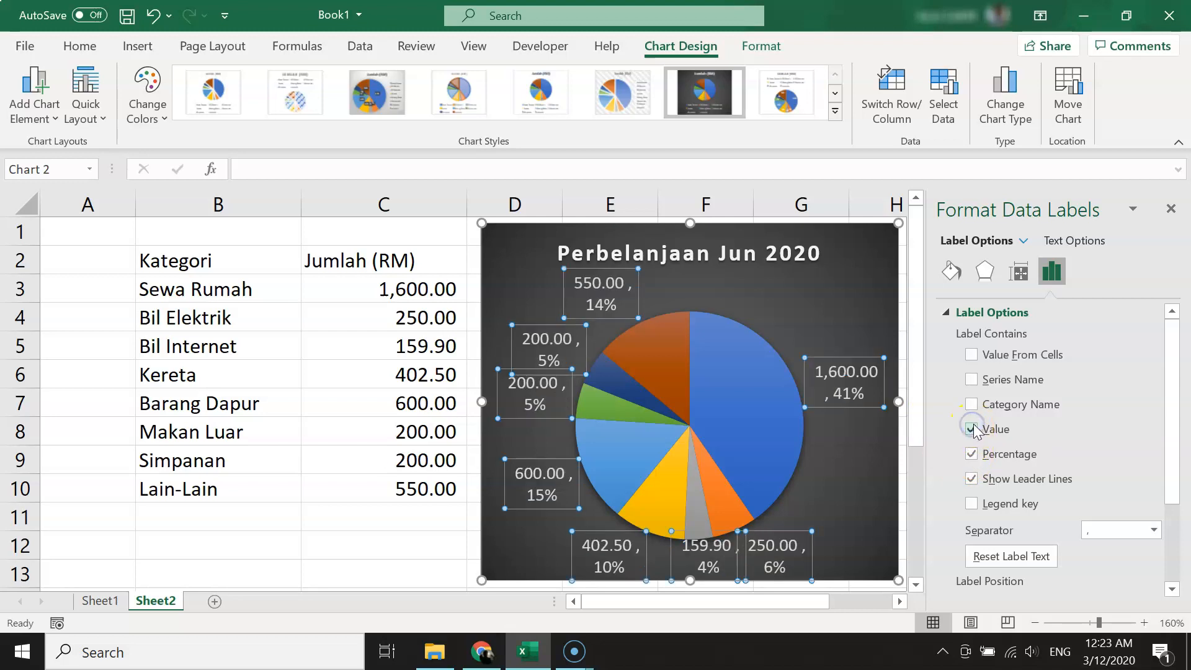
left_click(971, 455)
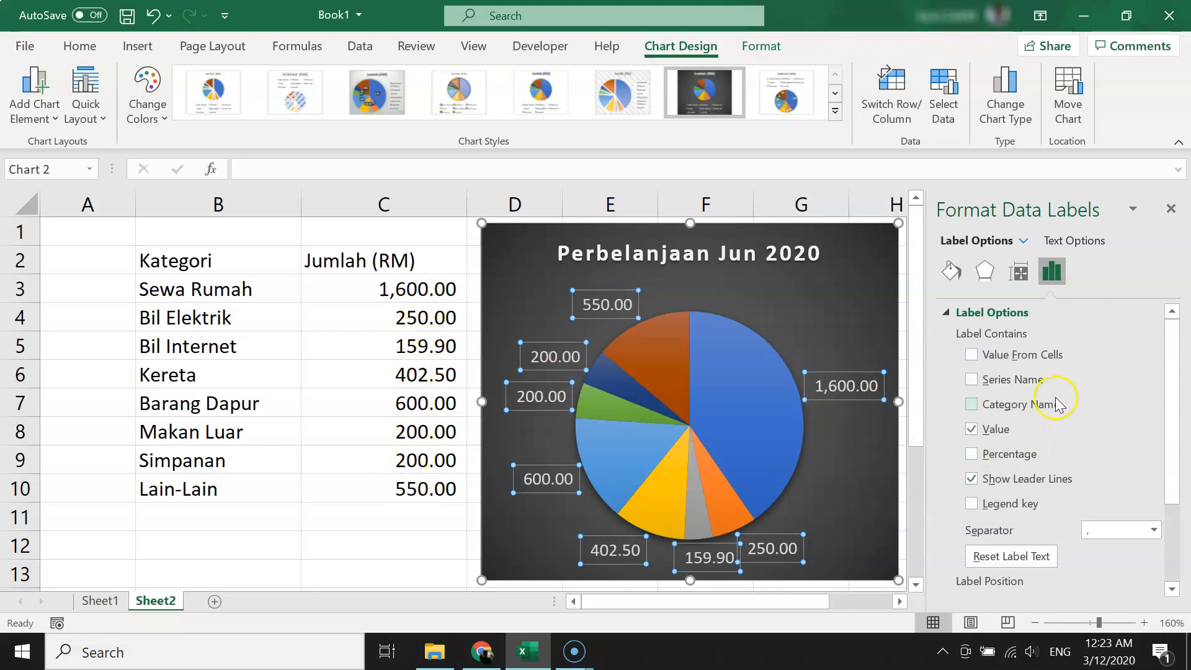
left_click(972, 404)
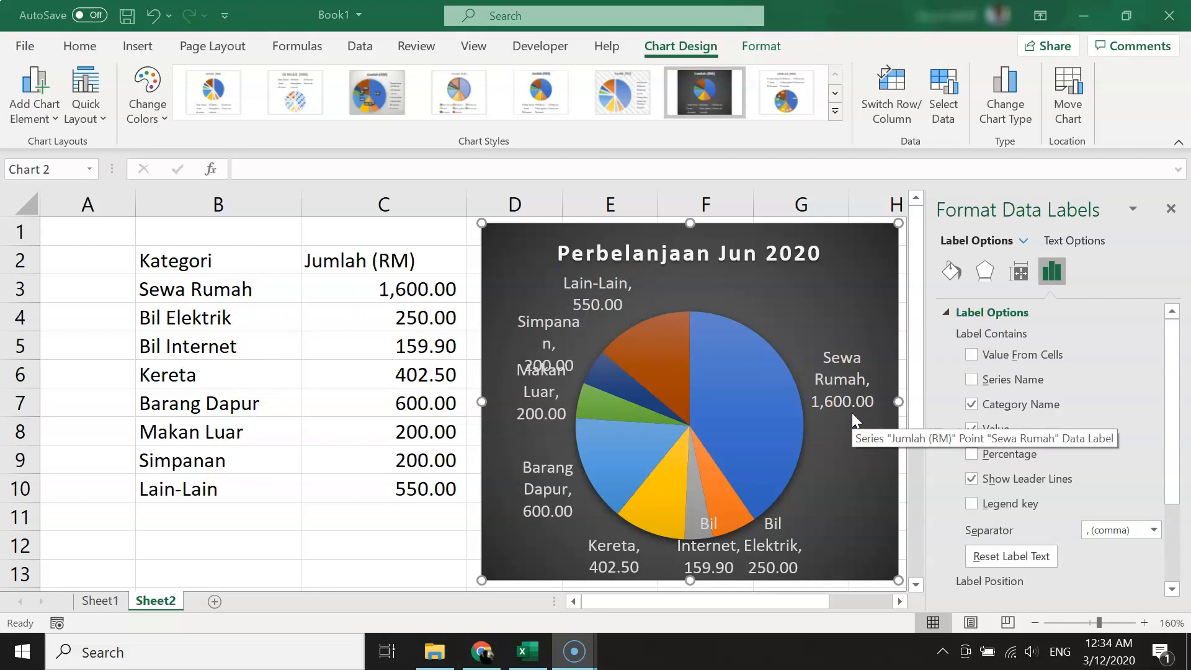
left_click(968, 428)
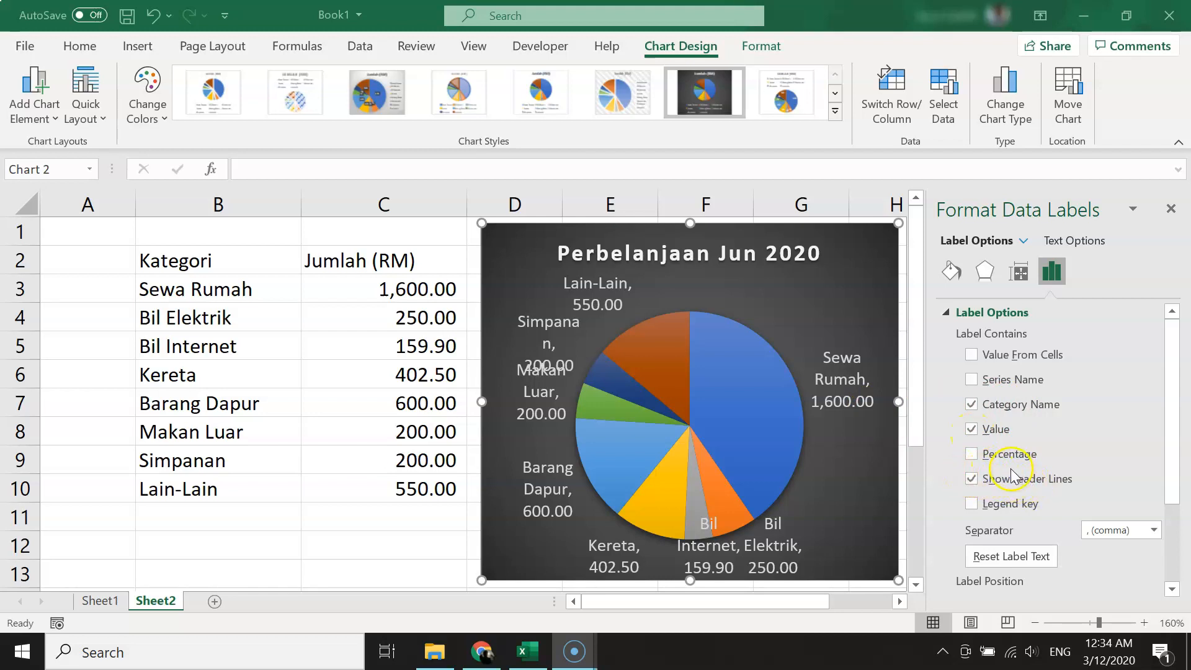
Try moving the Simpanan data label outward and toggling its leader lines, and undo these changes.
left_click(543, 332)
left_click(527, 315)
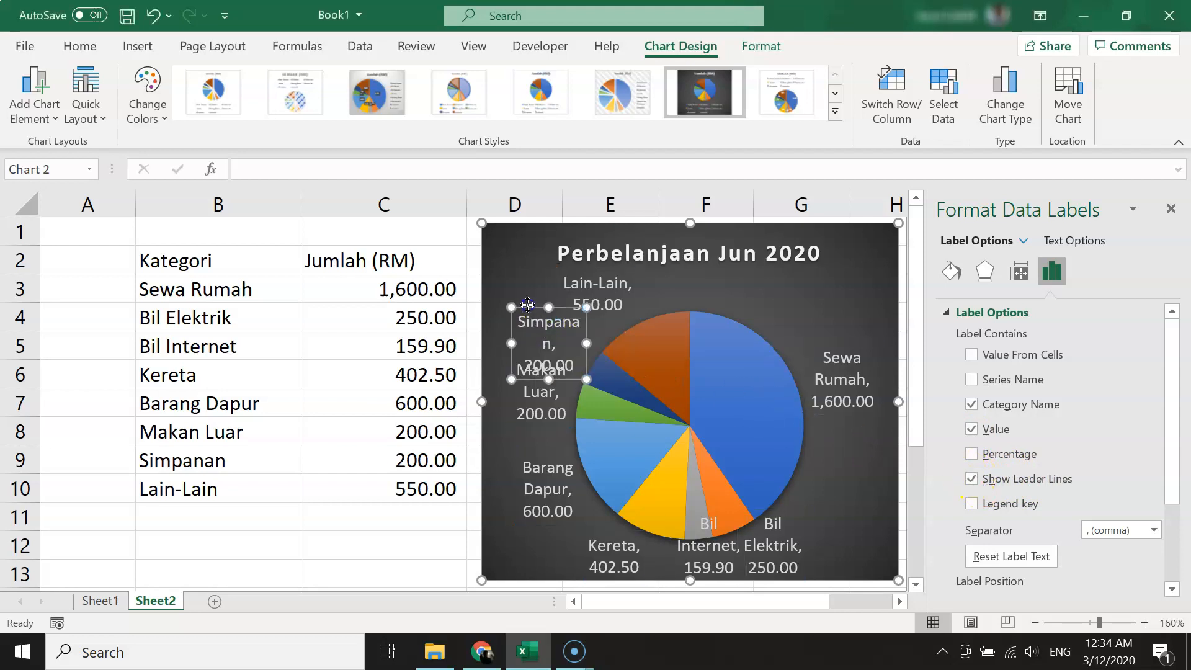
left_click_drag(526, 319, 495, 295)
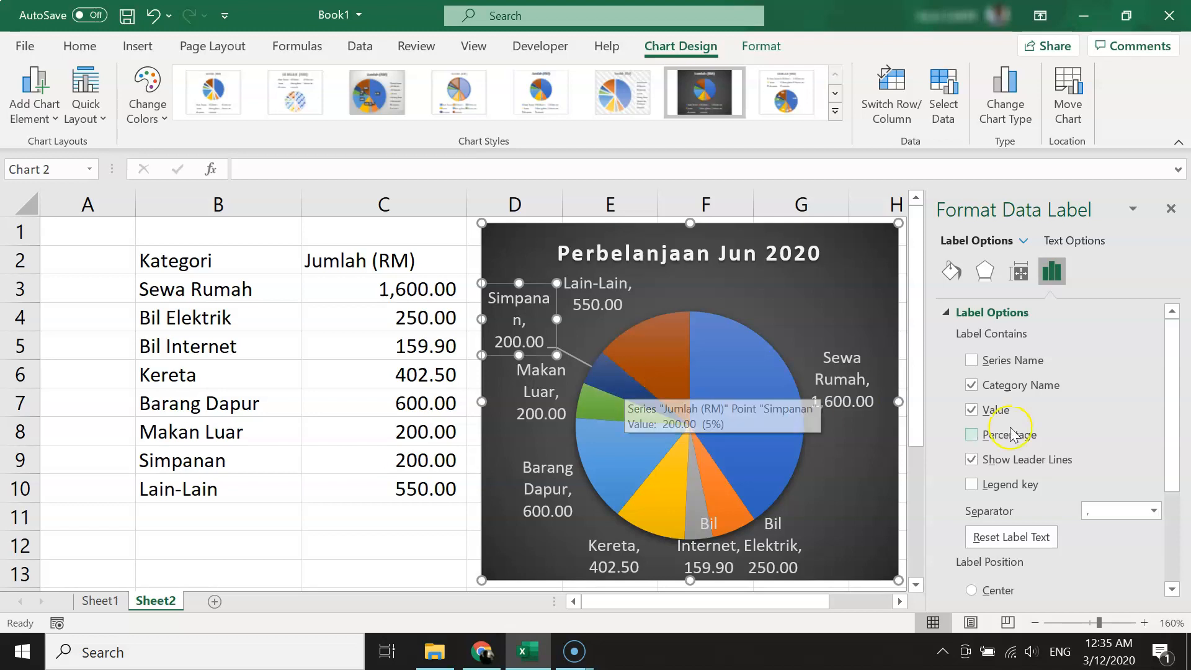
left_click(971, 459)
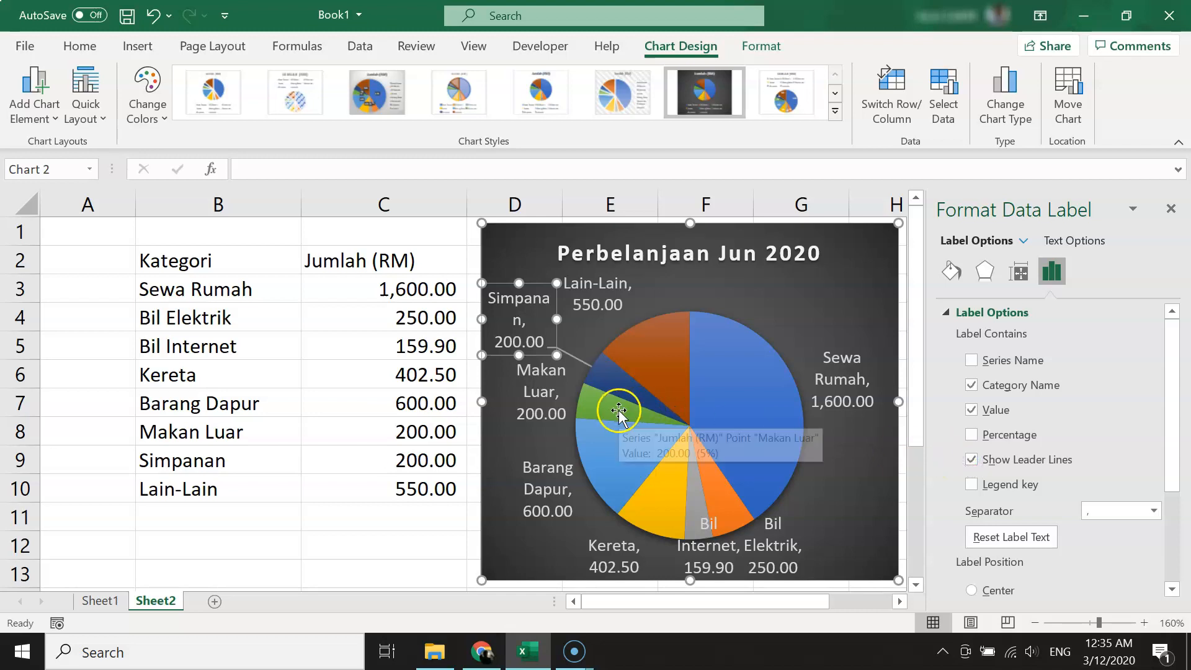
key("ctrl+z")
key("ctrl+z")
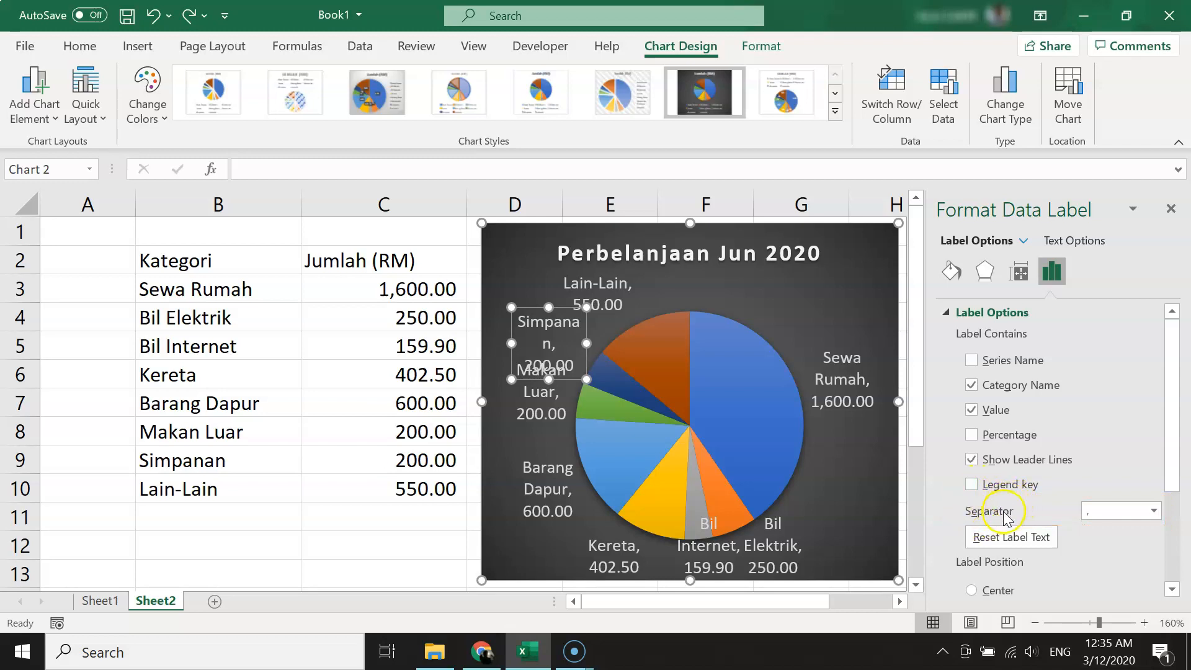
Try the semicolon and period separators on the Sewa Rumah data label, and set its separator to New Line.
left_click(835, 362)
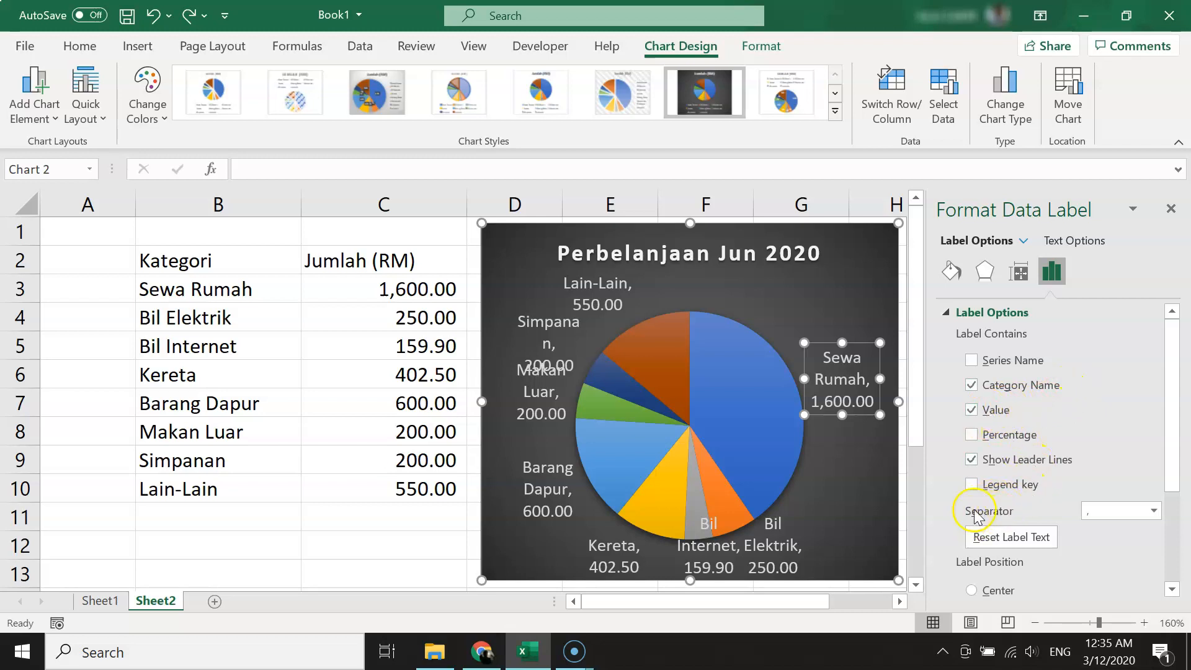
left_click(1153, 510)
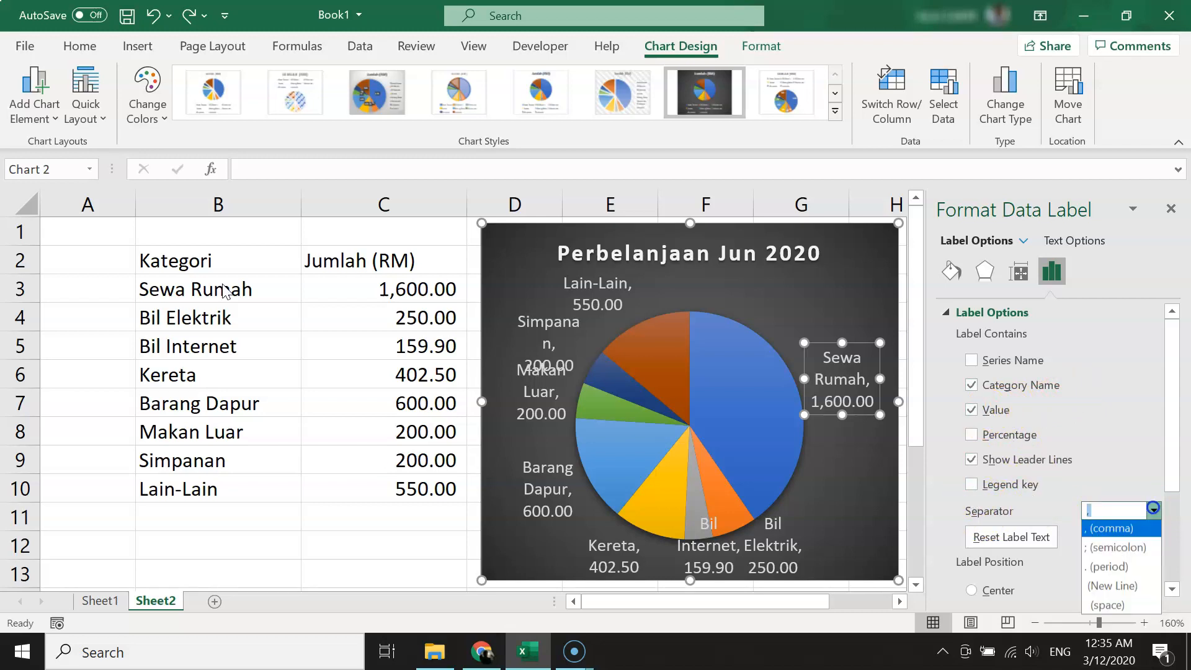
left_click(1125, 547)
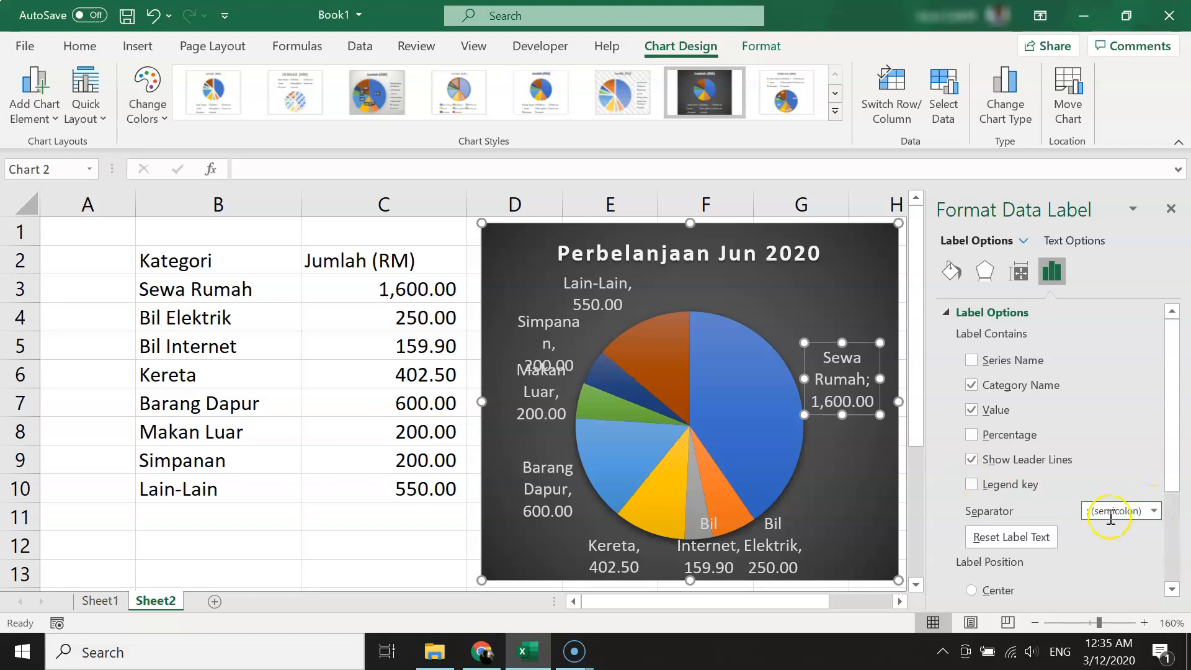
left_click(1155, 511)
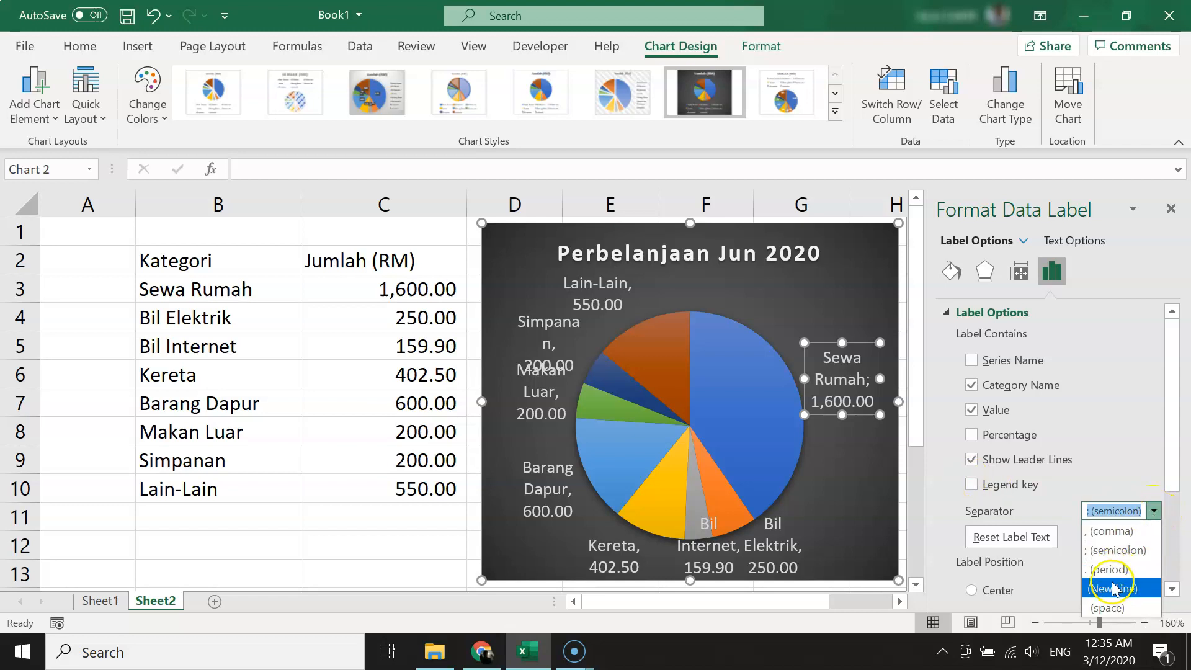
left_click(1117, 570)
left_click(1153, 511)
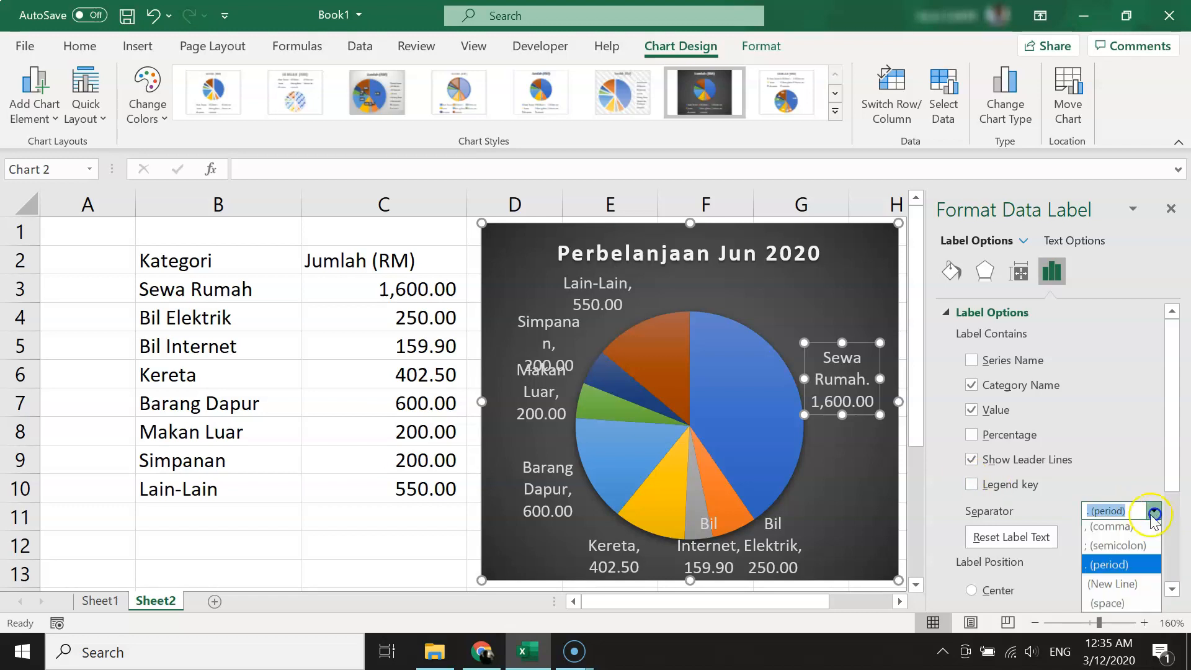
left_click(1119, 587)
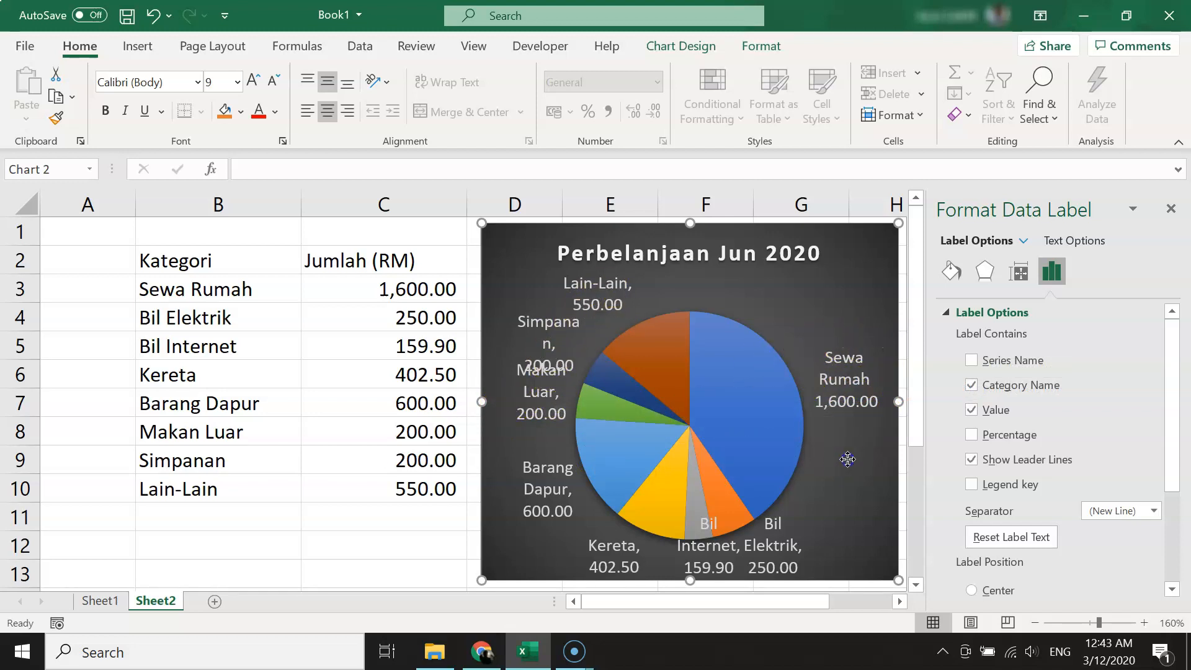
Set the separator of all the pie chart's data labels to New Line and close the label formatting options.
left_click(849, 457)
left_click(845, 399)
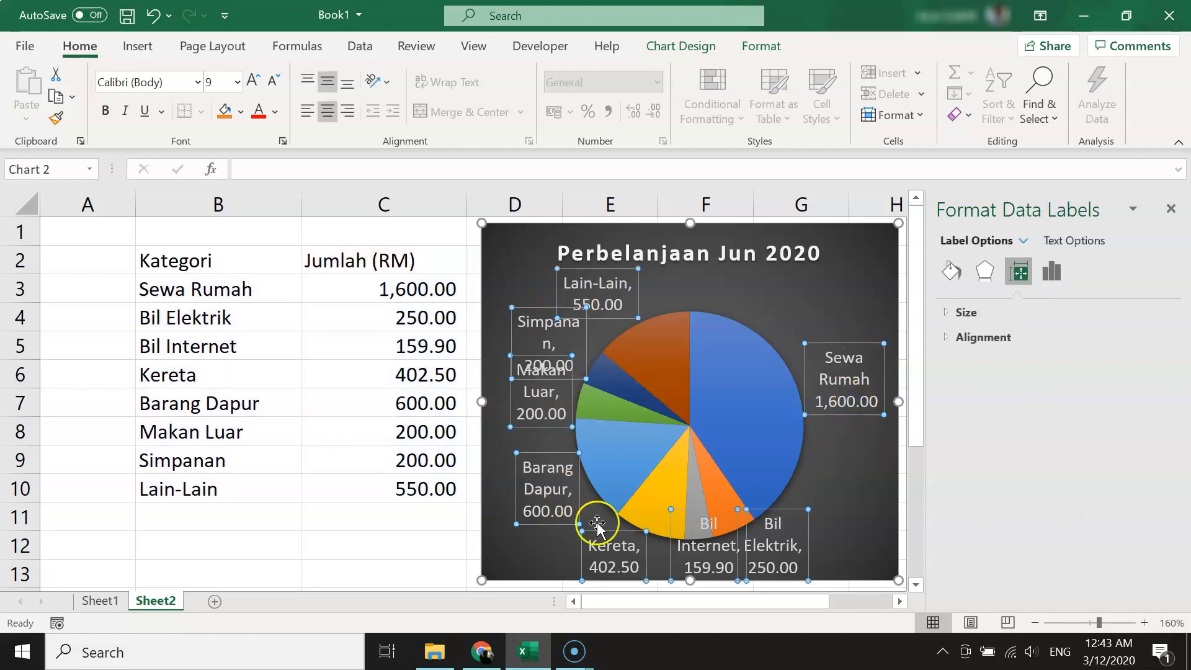
left_click(1054, 271)
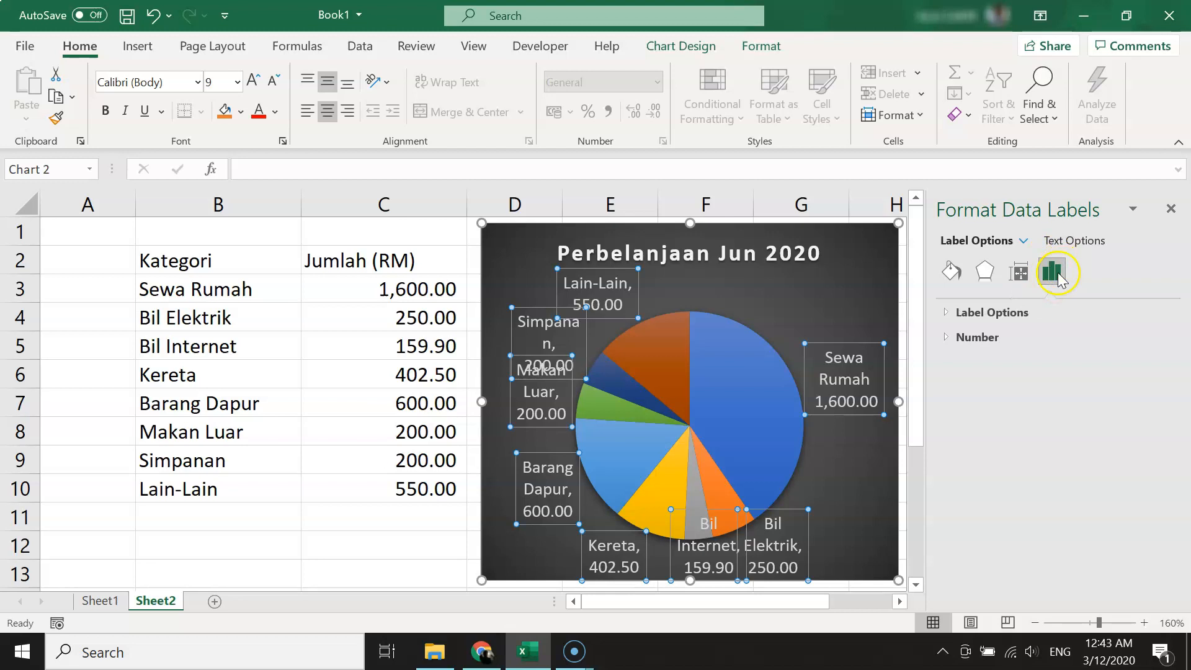
left_click(948, 312)
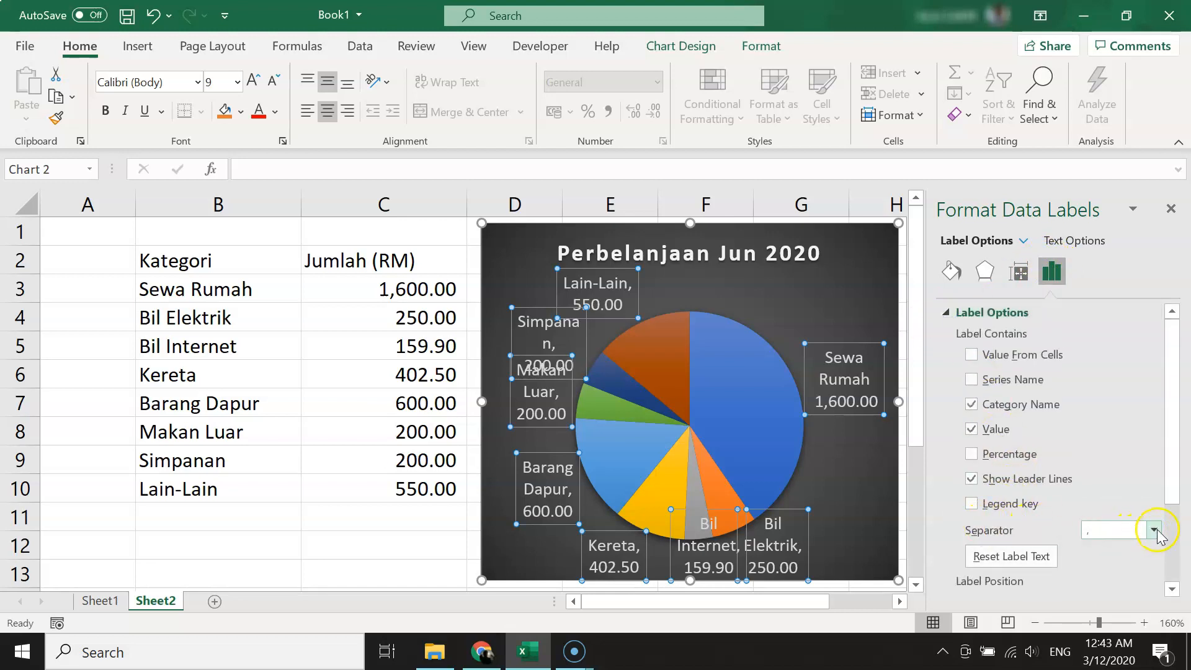
left_click(1154, 530)
left_click(1134, 487)
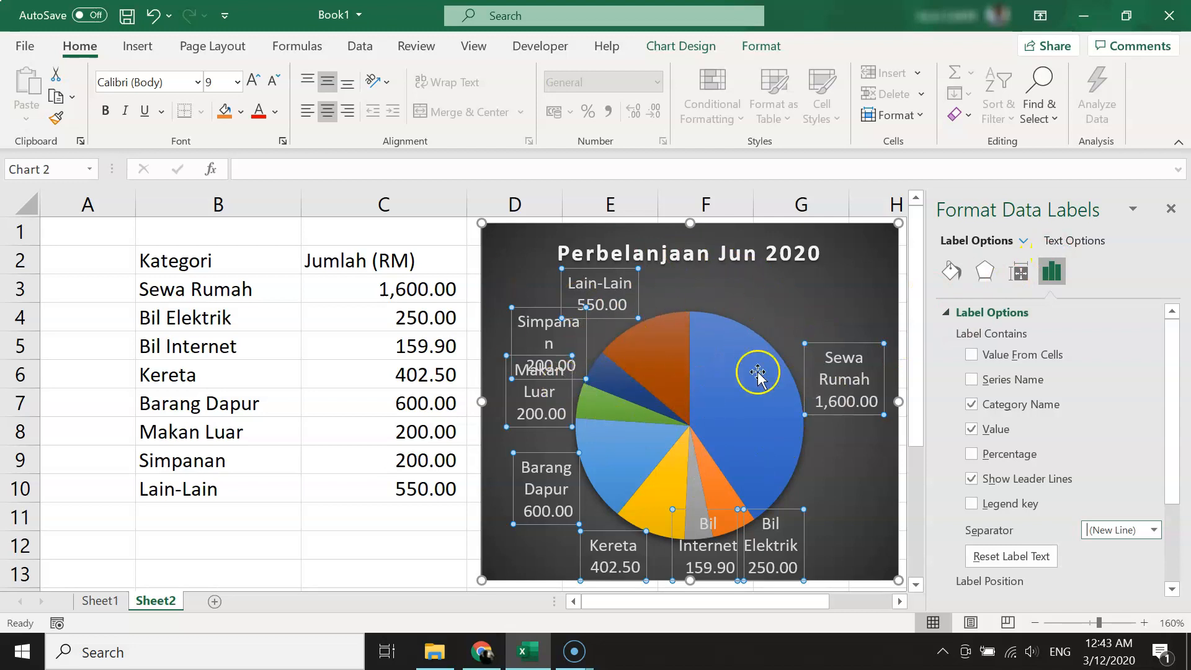
left_click(1171, 210)
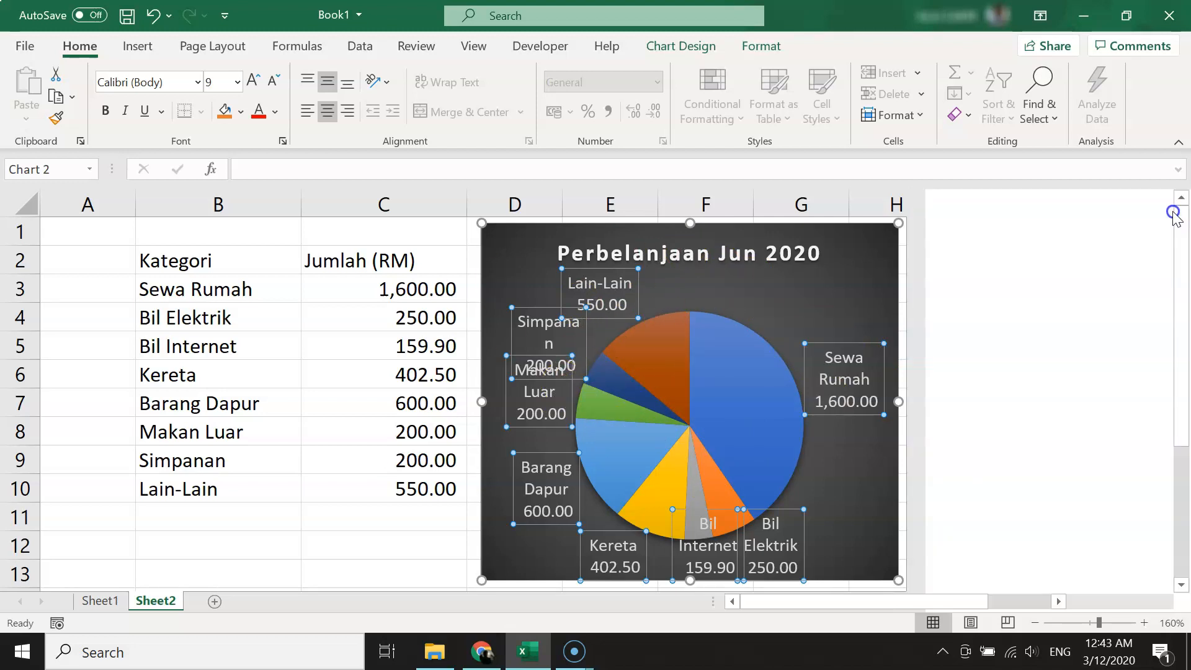
Enlarge the pie chart from its lower corner so that it reaches just into column I and row 15.
left_click(871, 515)
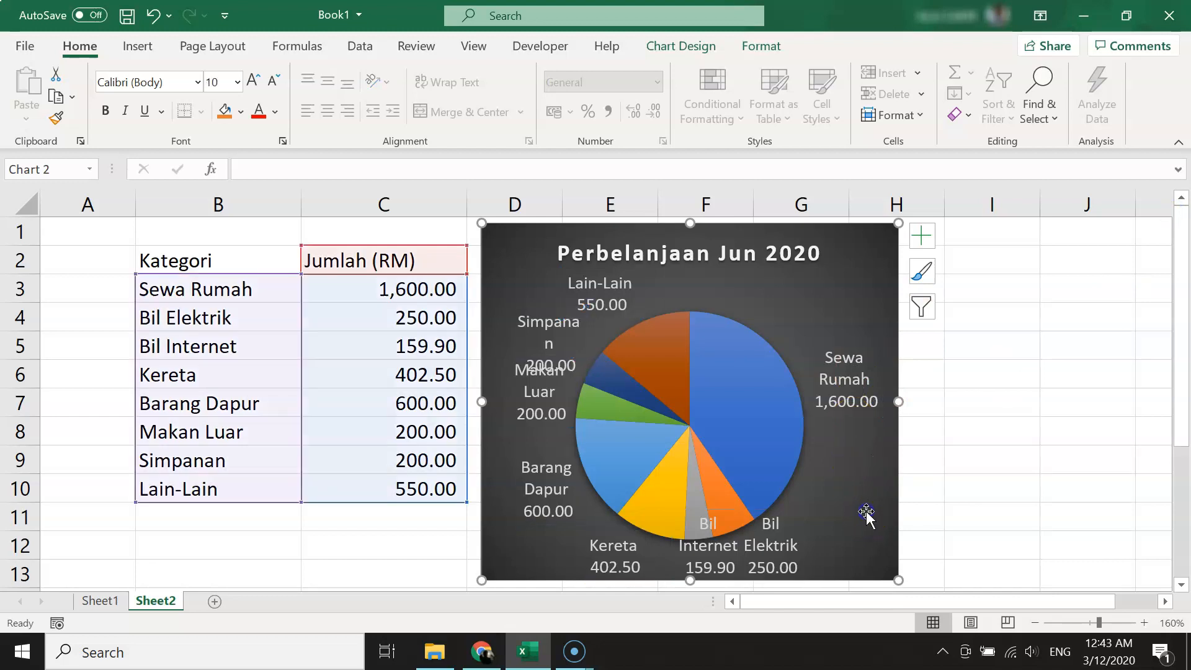
left_click(1034, 623)
left_click(1034, 623)
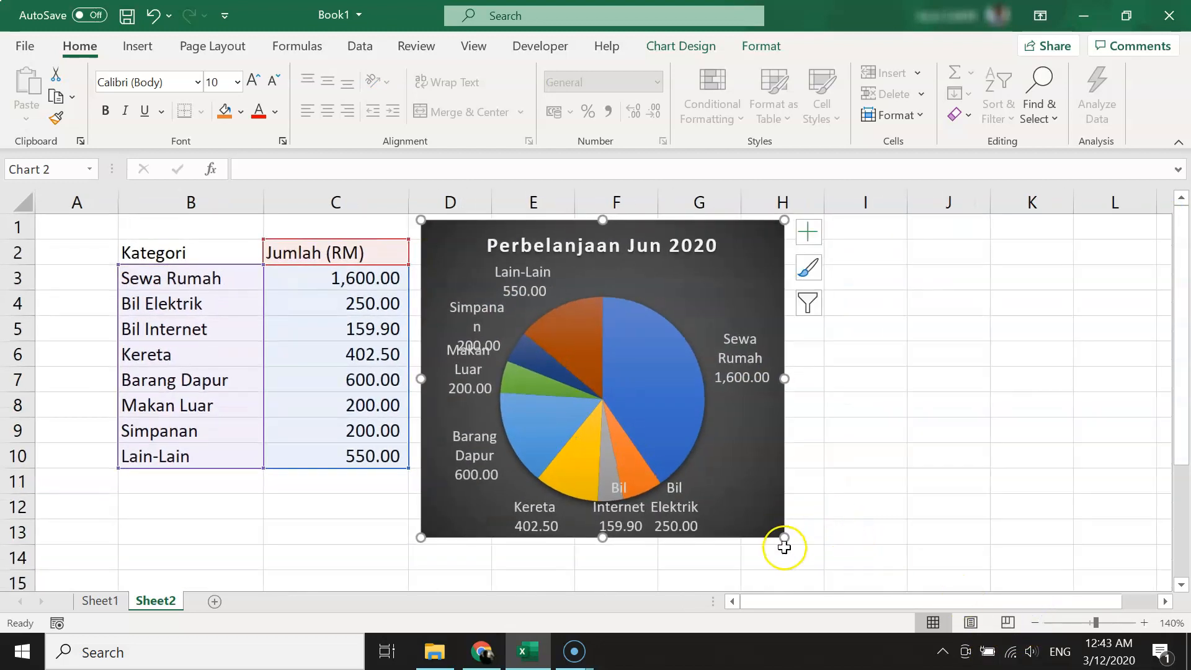
left_click_drag(782, 538, 833, 578)
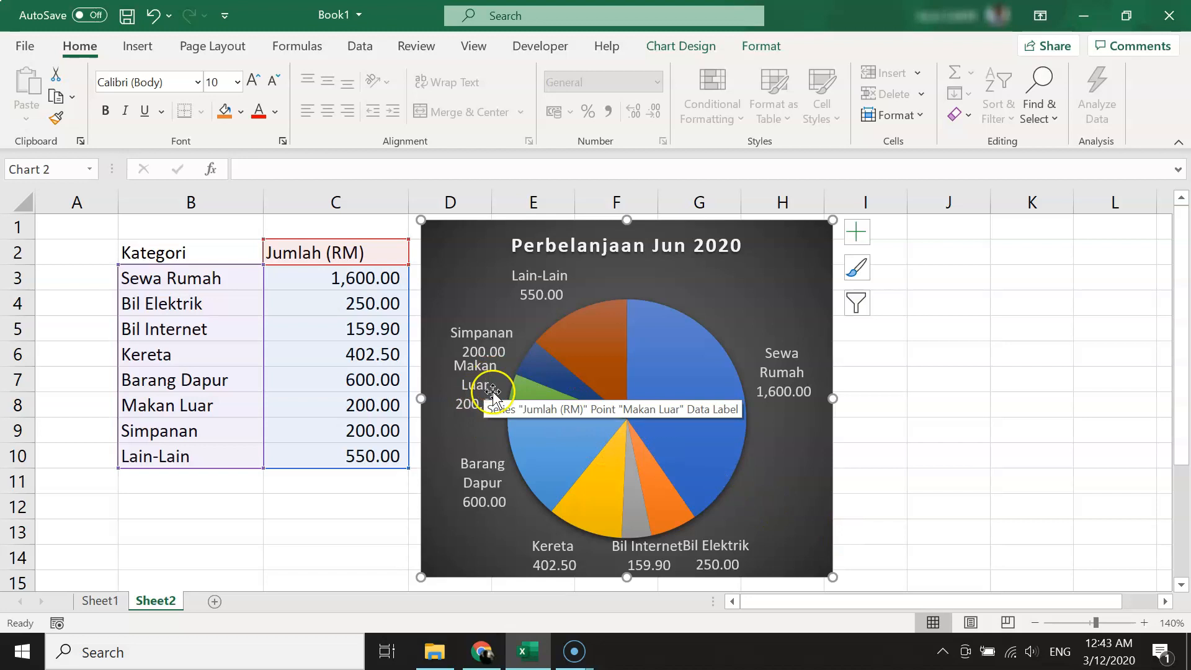
Reduce the font size of all the pie chart's data labels to 7.
left_click(541, 293)
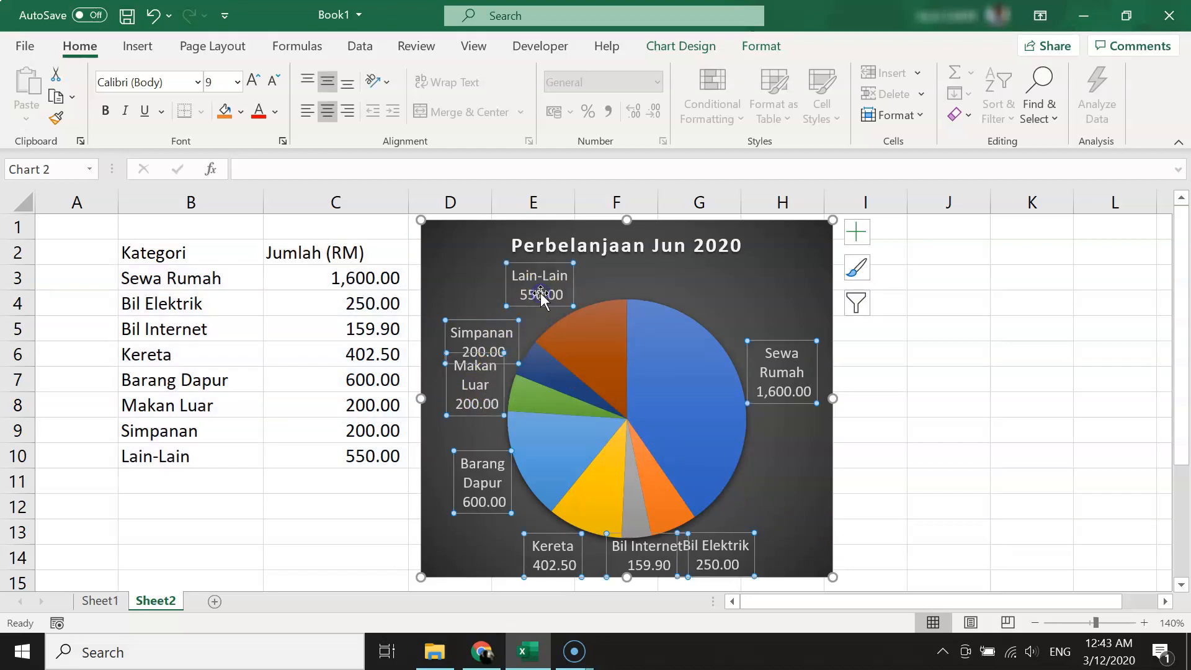
left_click(274, 81)
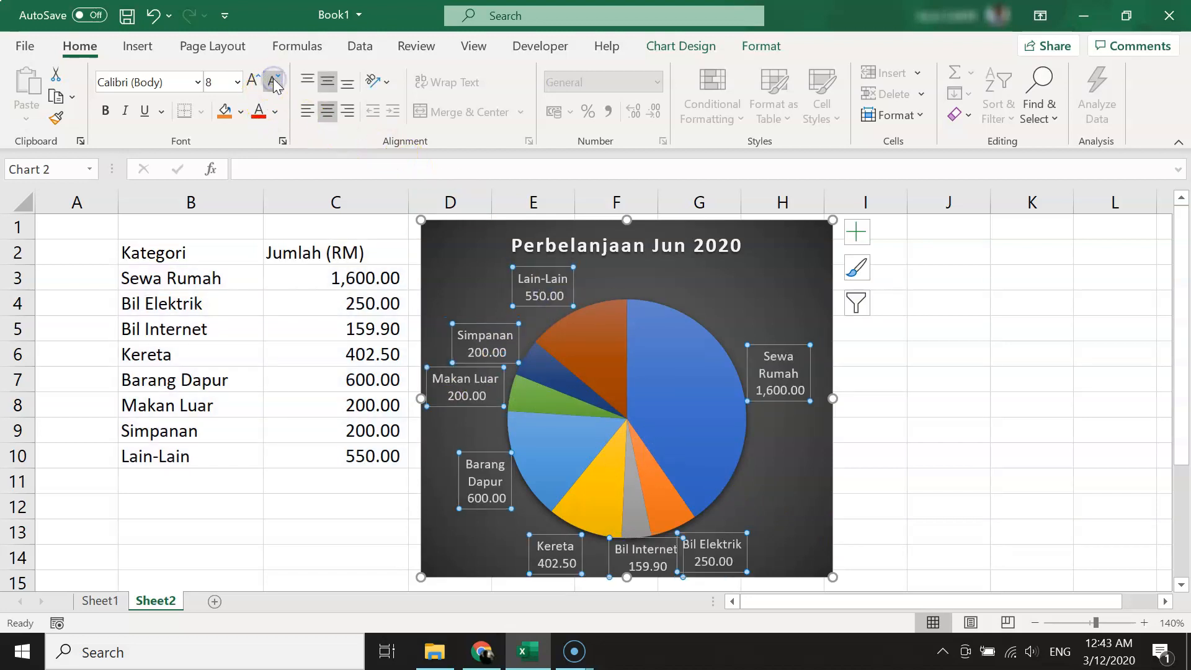
left_click(273, 82)
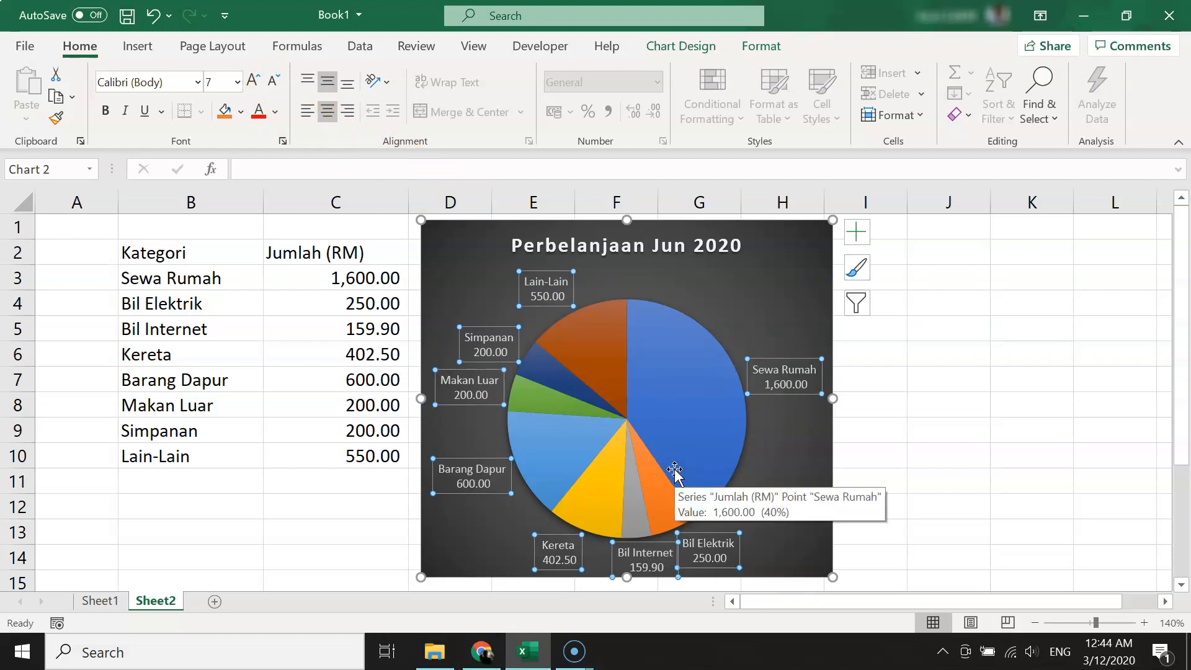
Replace the value with the percentage in all data labels, keeping the category name, and close the label formatting options.
left_click(779, 391)
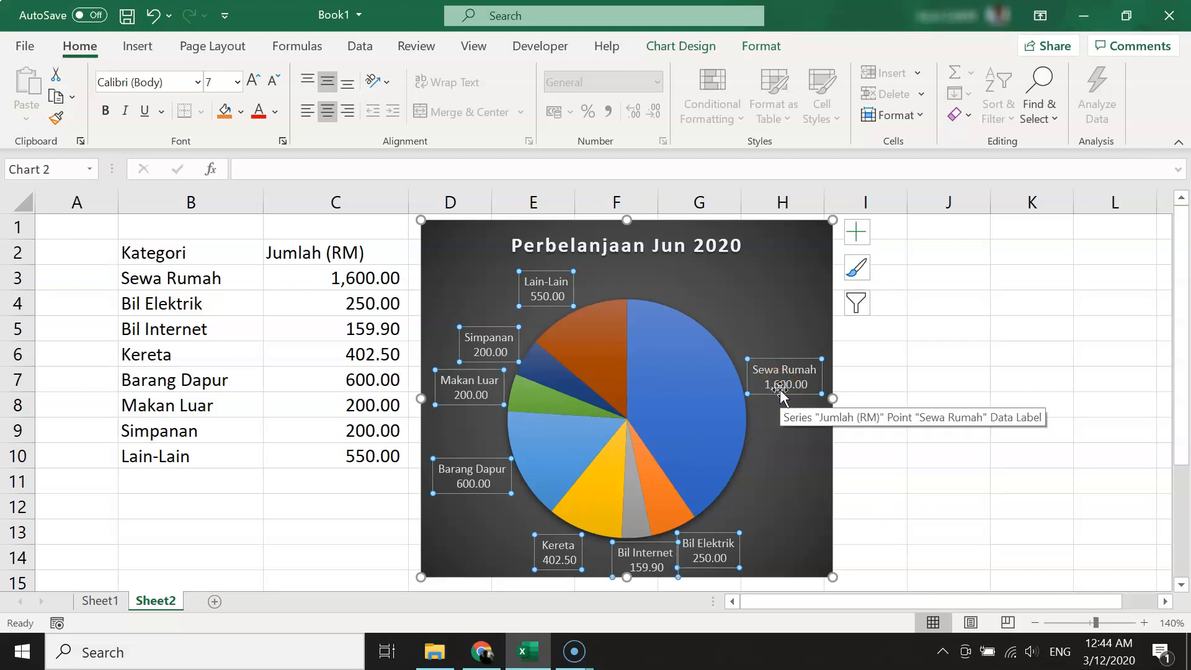
right_click(780, 391)
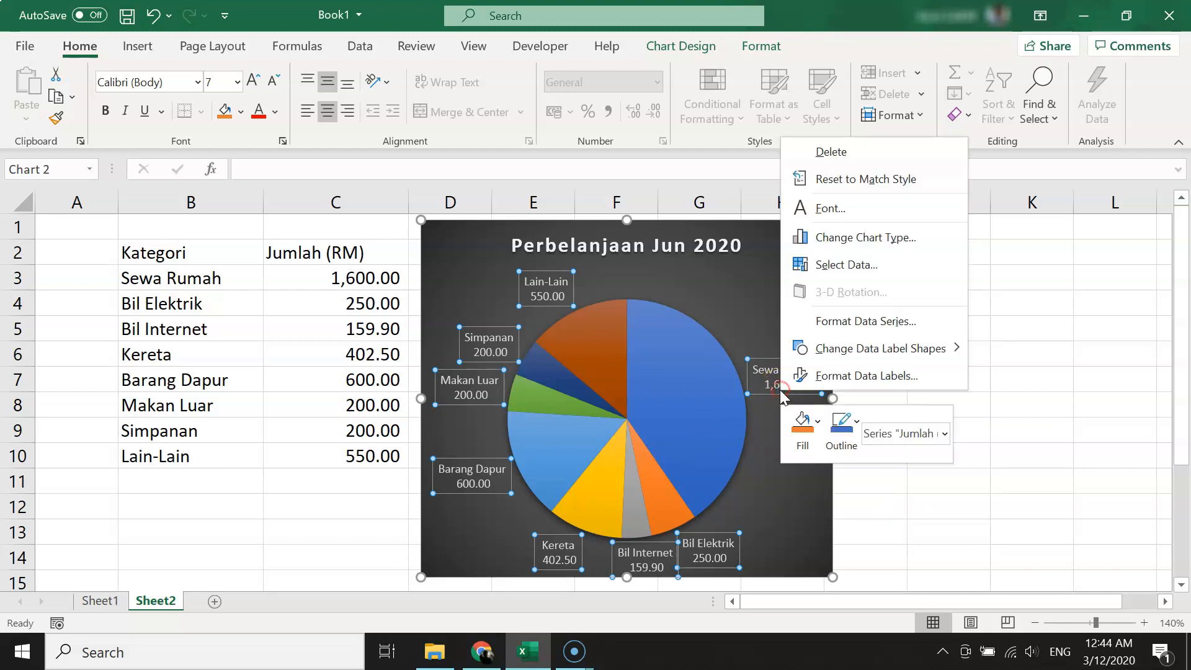
left_click(893, 384)
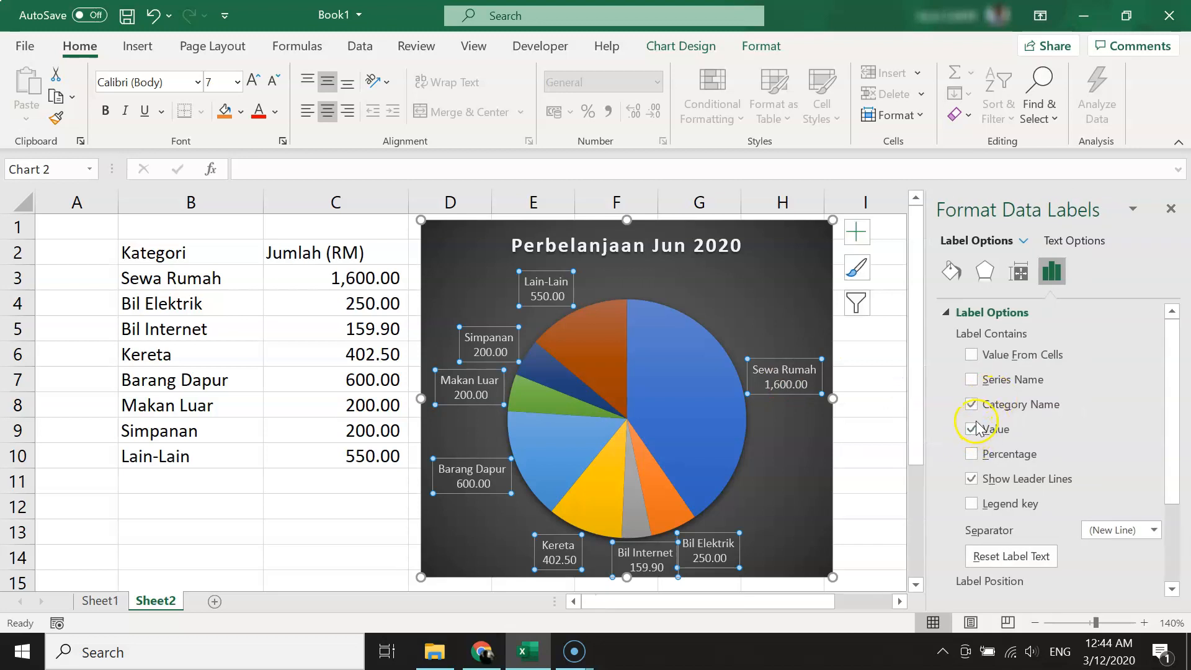
left_click(971, 429)
left_click(971, 453)
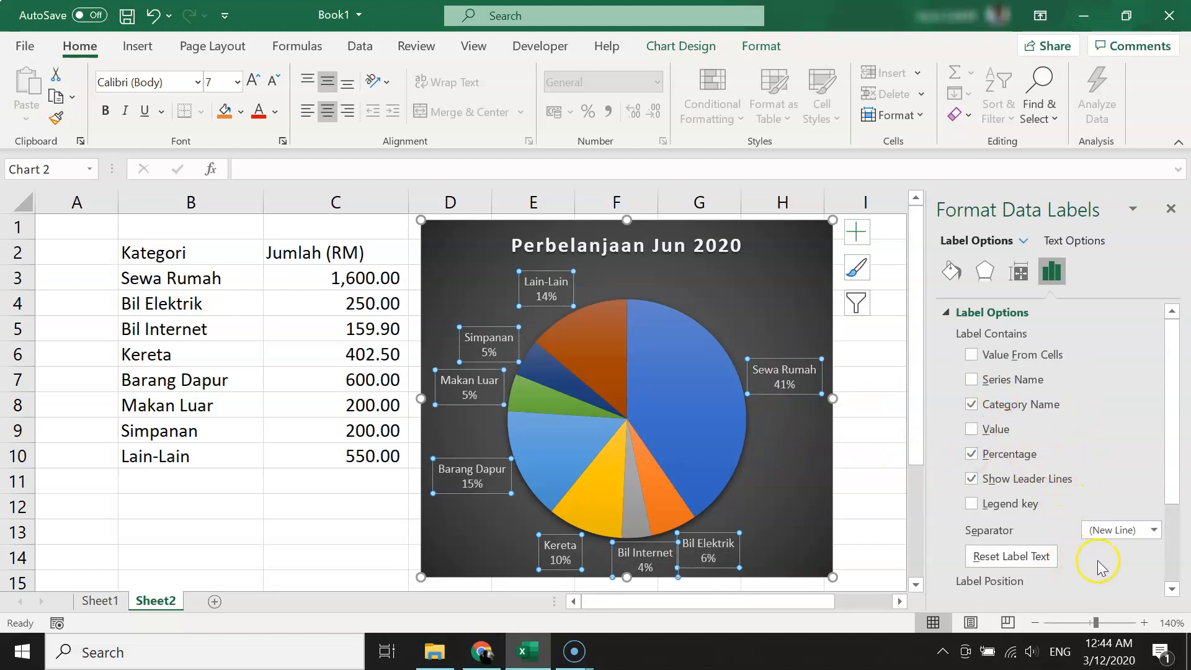
left_click(1170, 209)
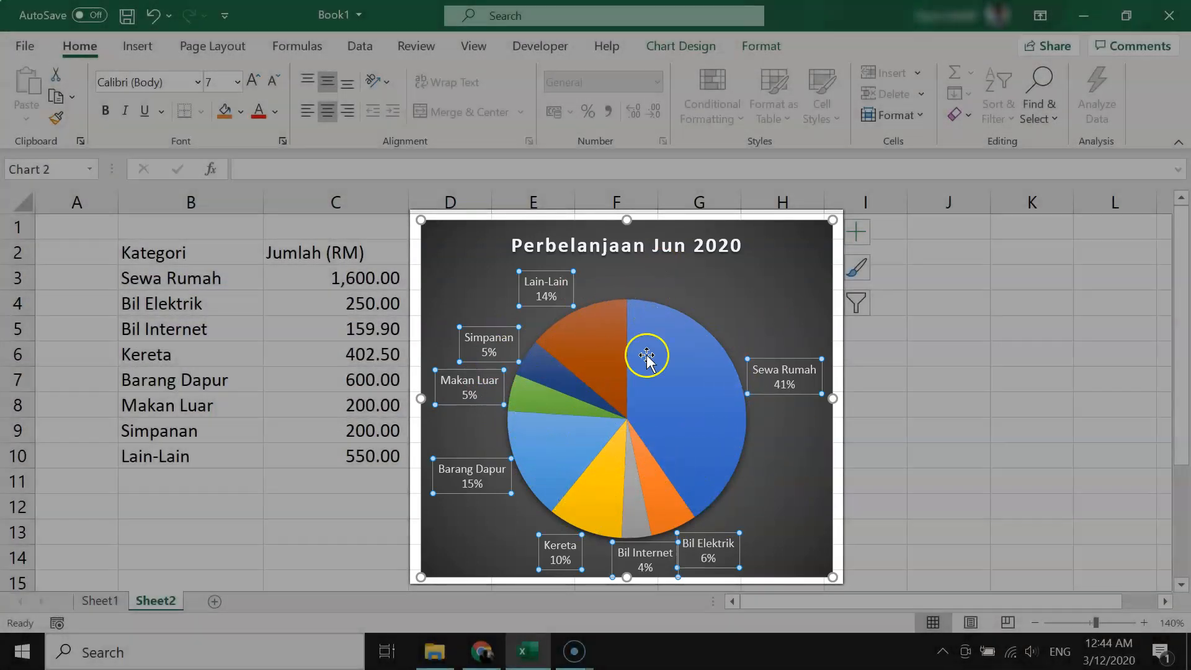
mouse_move(671, 370)
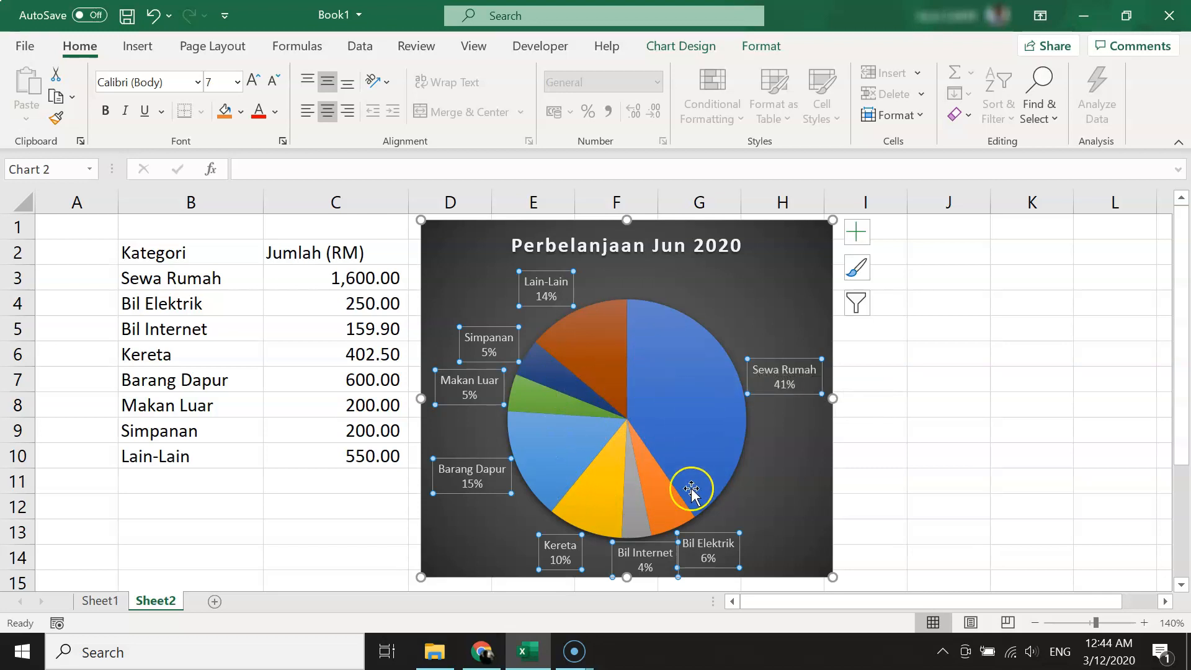
mouse_move(663, 462)
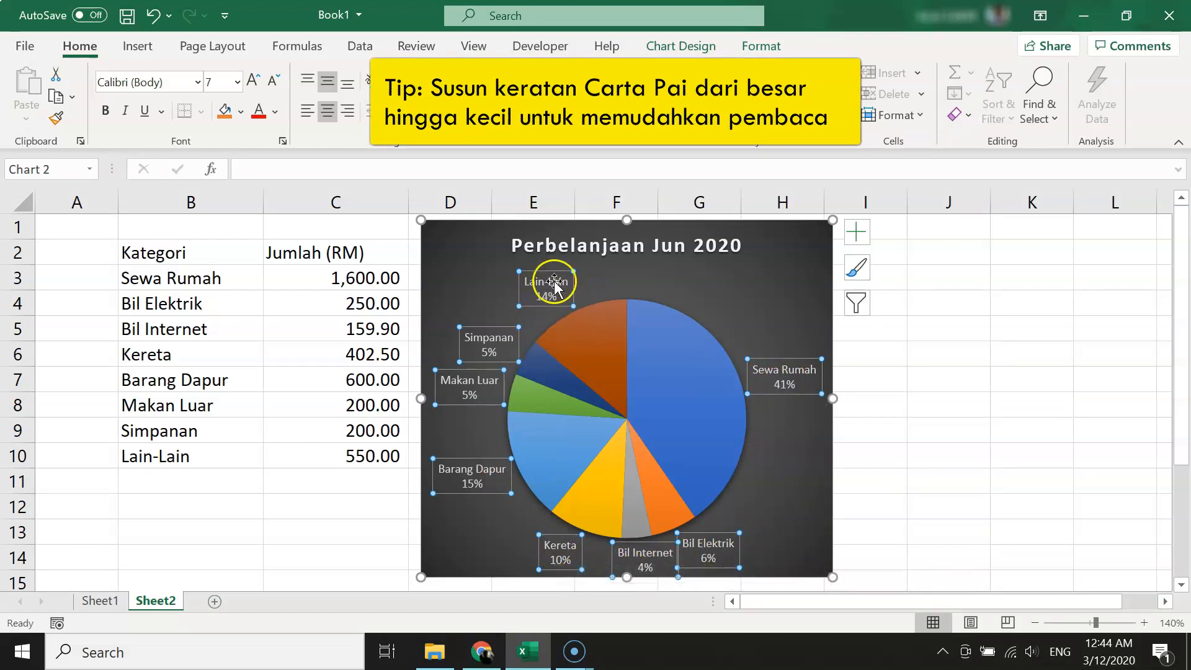
Turn on filtering for the expenses table in B2:C10, including its header row.
mouse_move(524, 396)
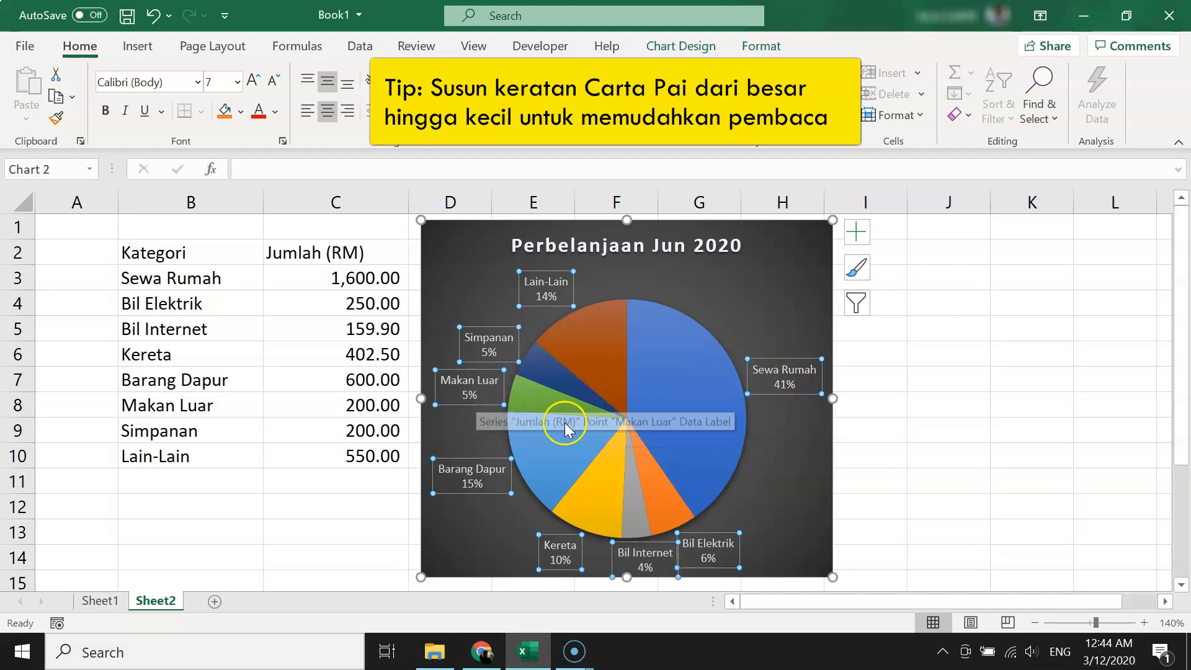
left_click(458, 273)
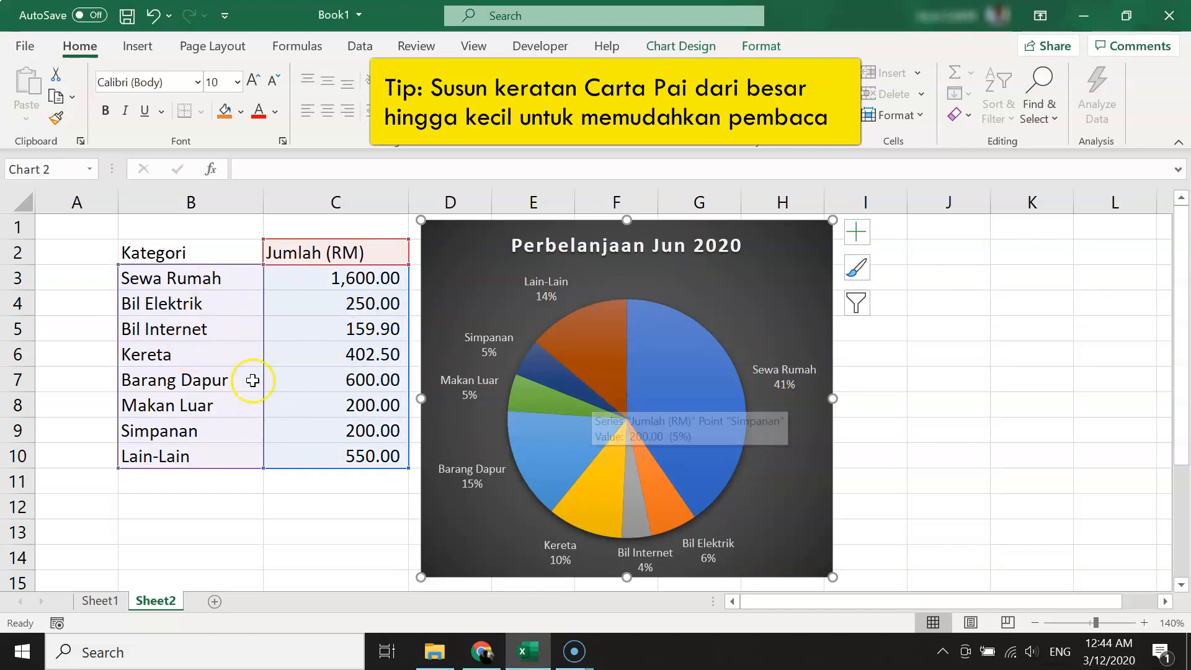
left_click(216, 249)
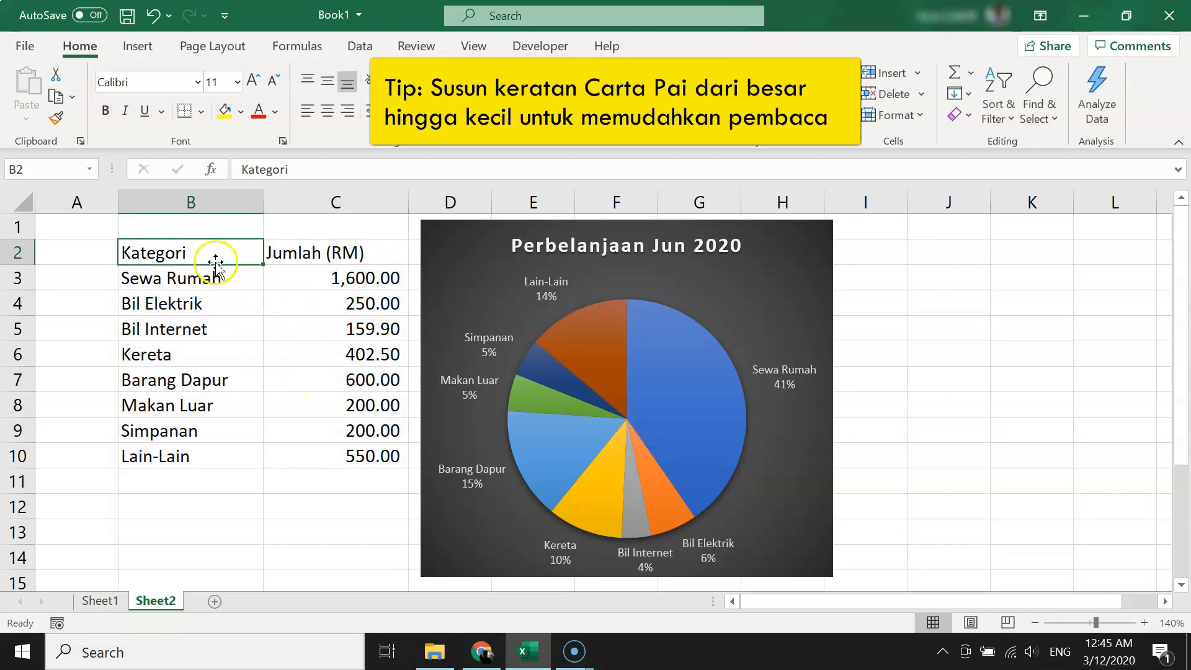
left_click_drag(232, 248, 305, 454)
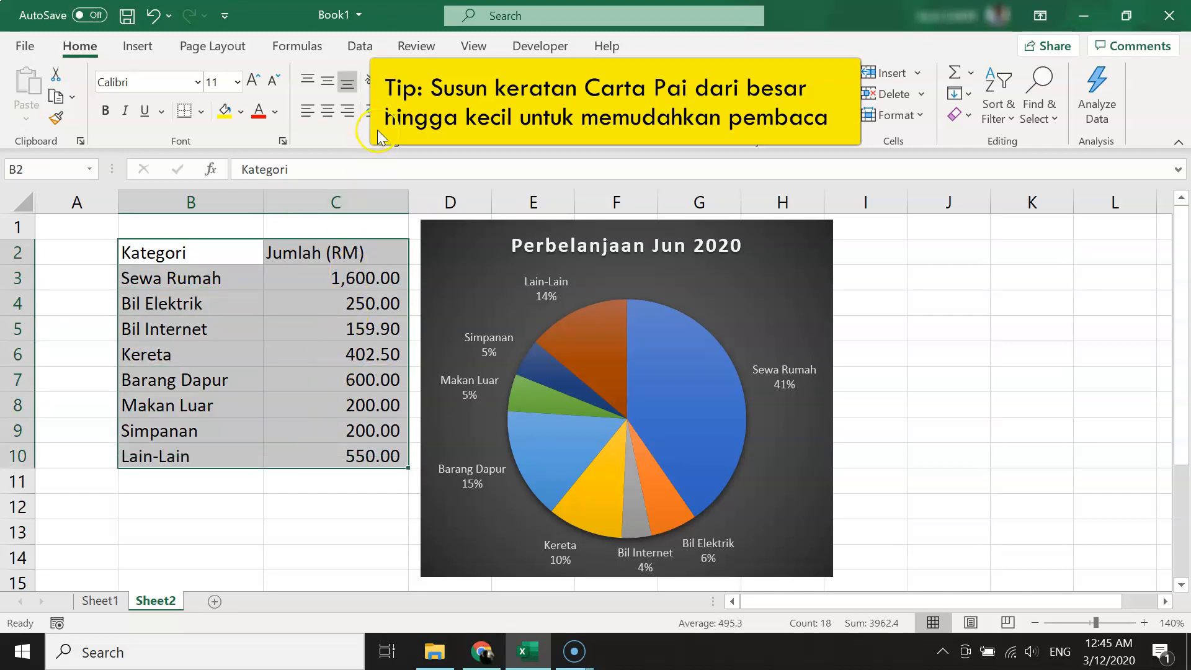
left_click(374, 50)
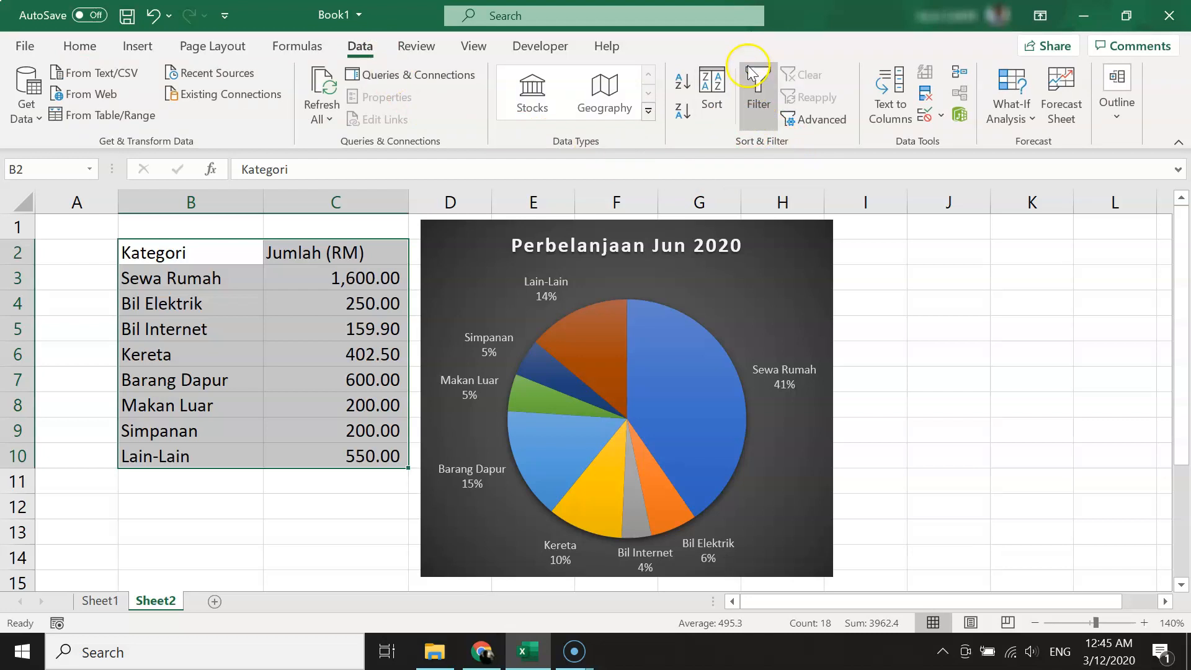
left_click(760, 98)
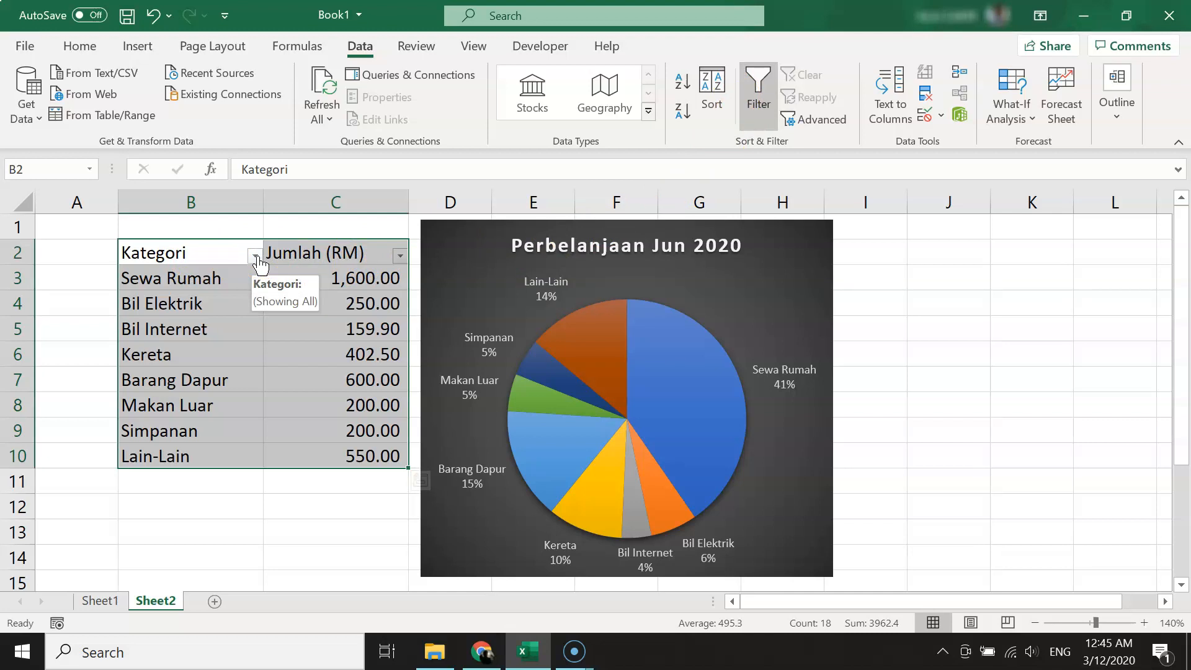
Sort the expenses table by Jumlah (RM) from largest to smallest.
left_click(376, 270)
left_click(401, 255)
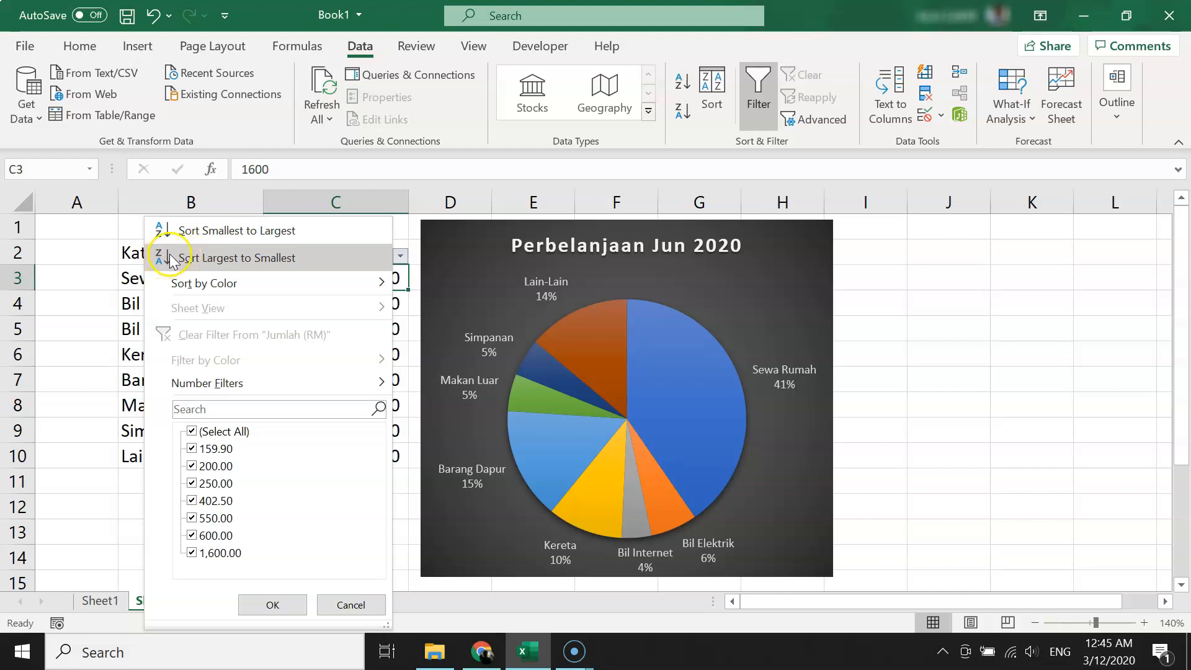
left_click(191, 260)
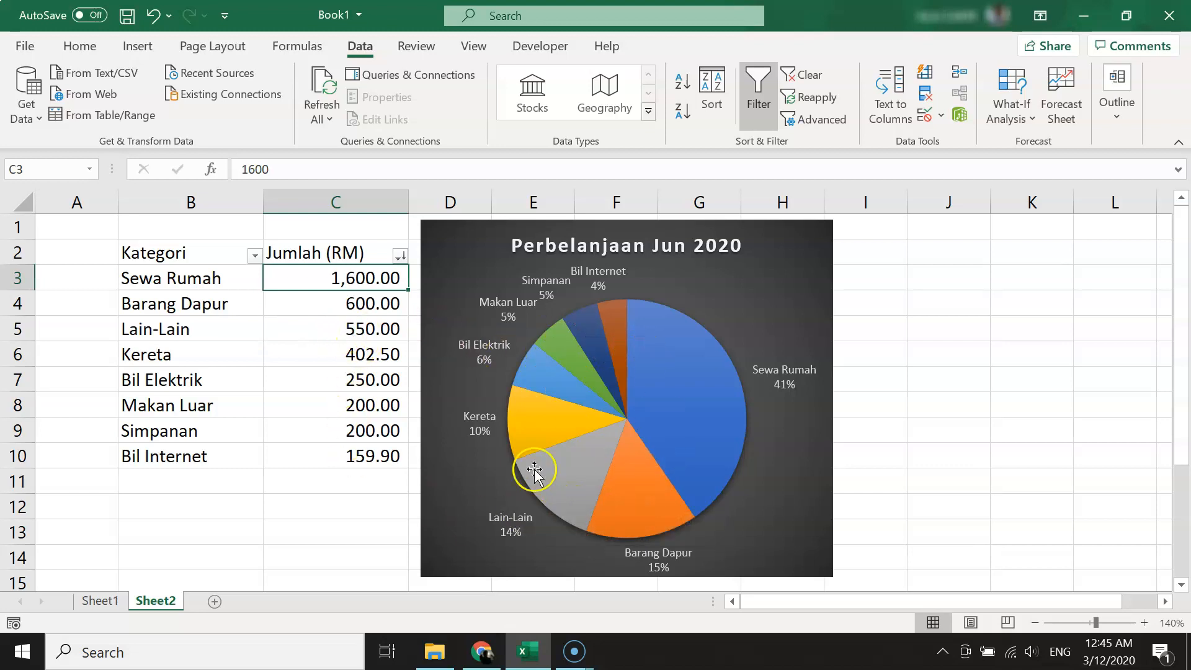
Set the Lain-Lain amount in C5 to 0 and reapply the largest-to-smallest sort on Jumlah (RM).
left_click(391, 331)
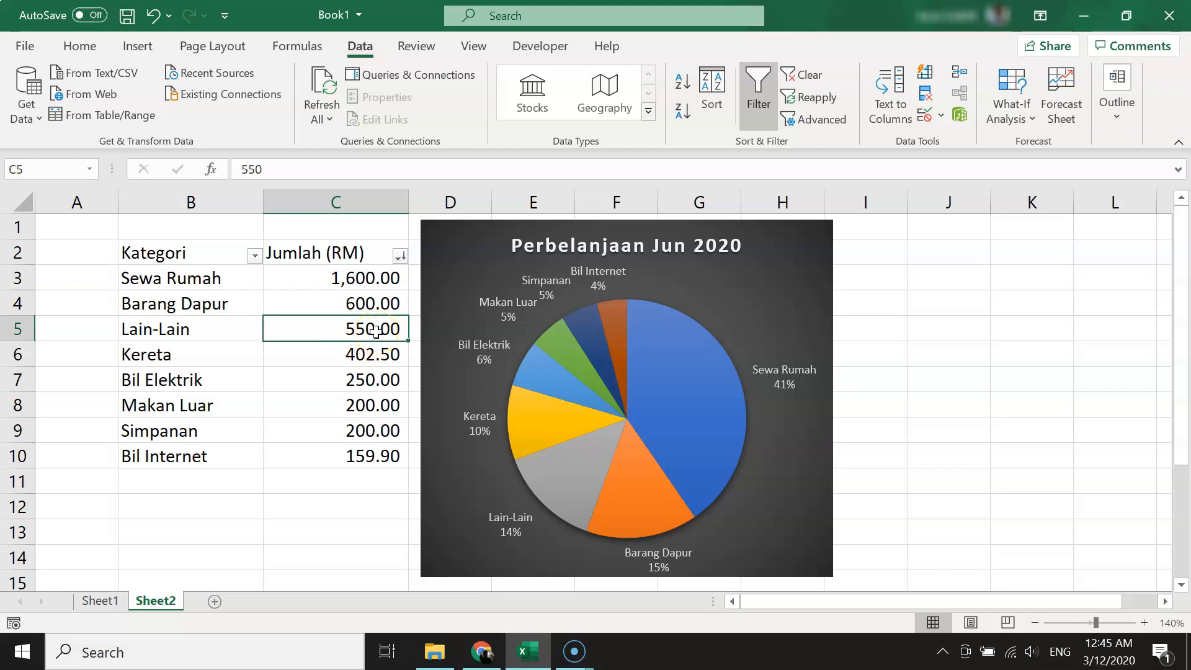
type("0")
key("Return")
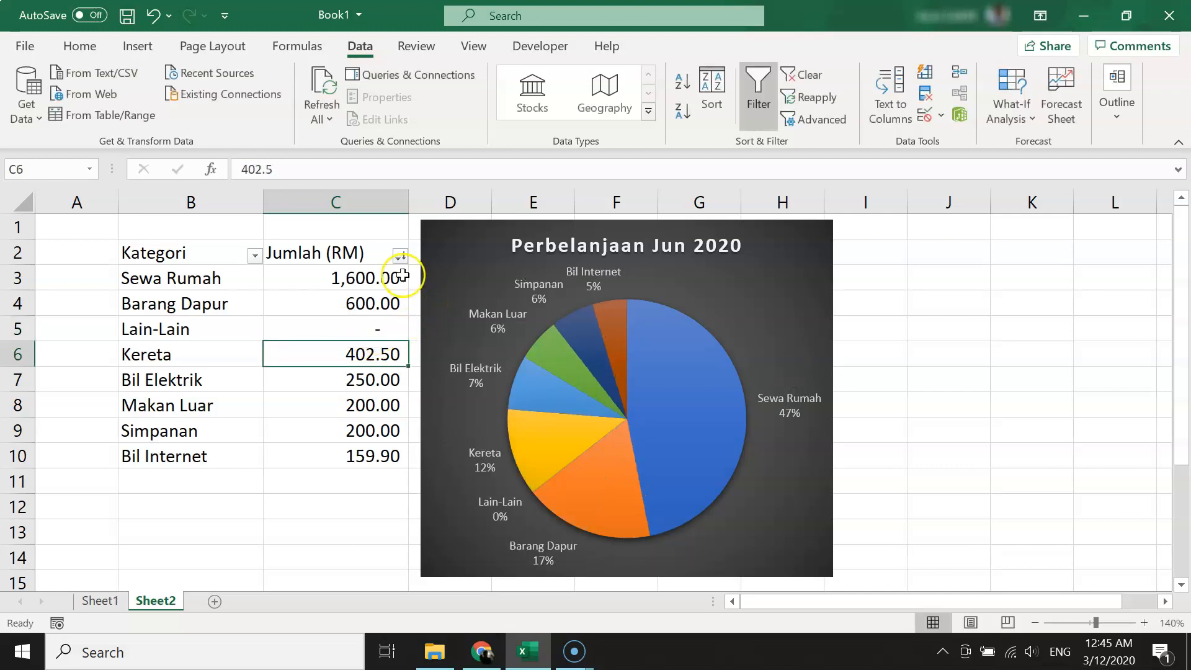
left_click(400, 256)
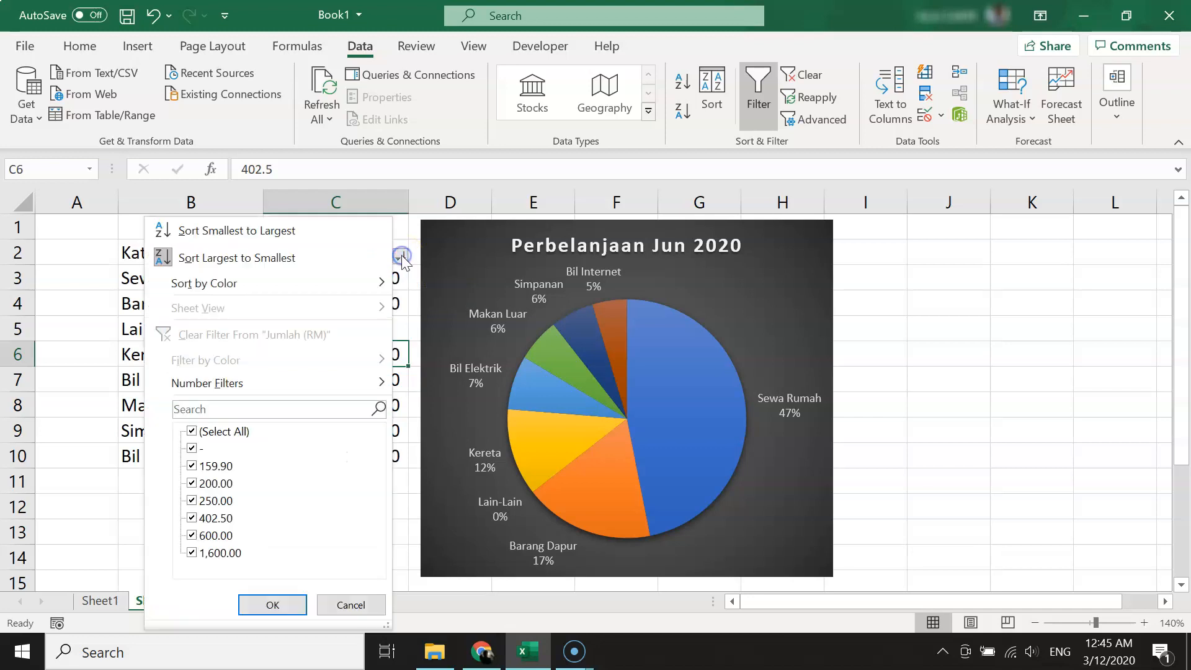
left_click(339, 272)
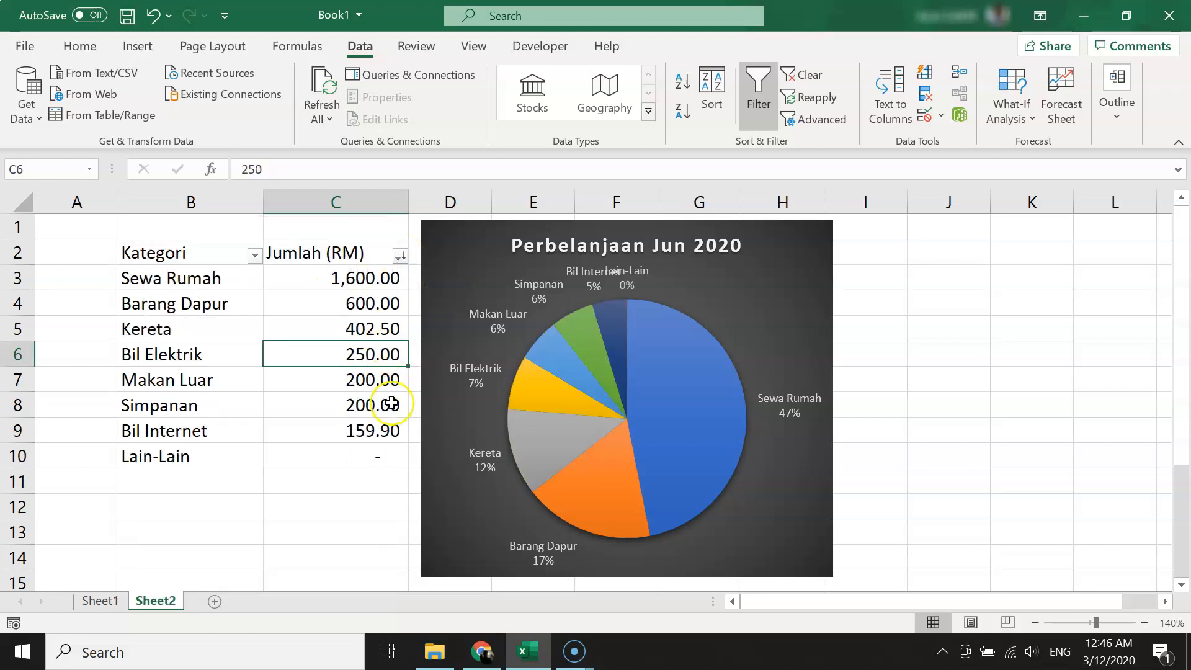
Set the Lain-Lain amount in C10 to 550.
left_click(372, 455)
type("550")
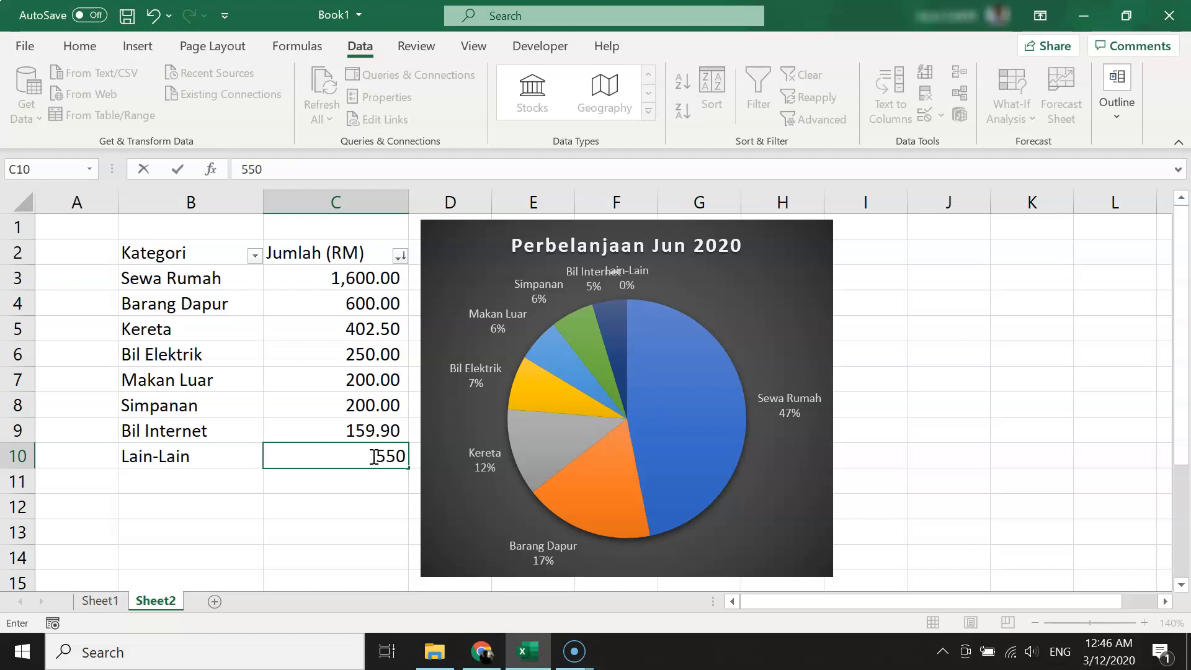
key("Return")
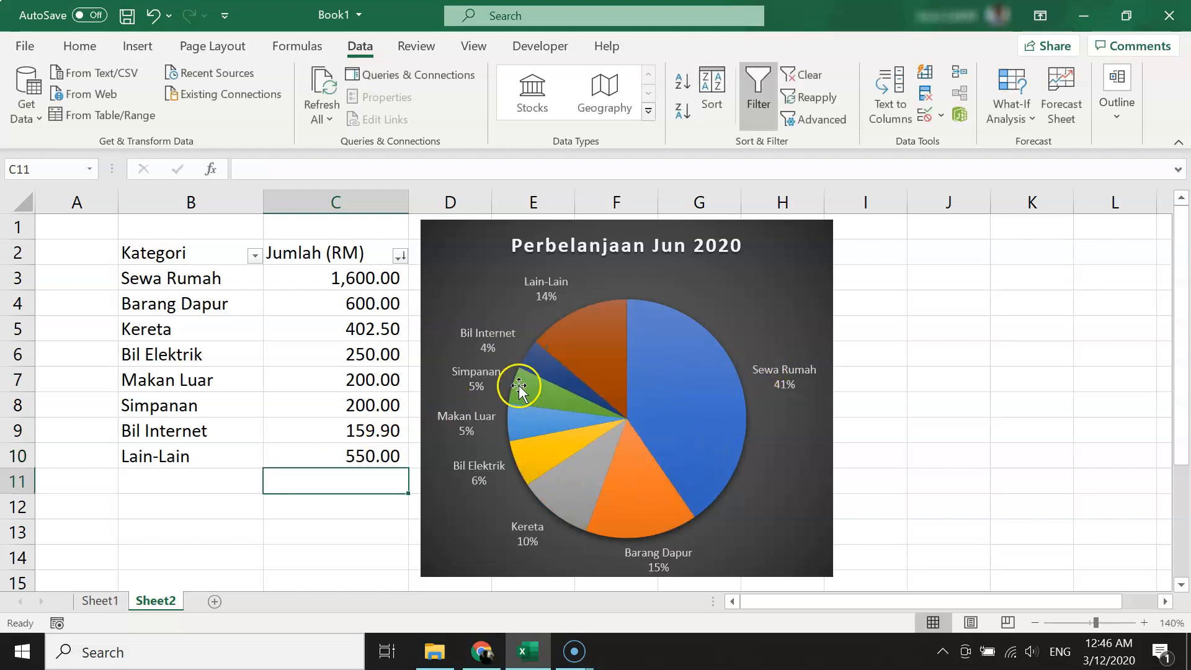
mouse_move(721, 461)
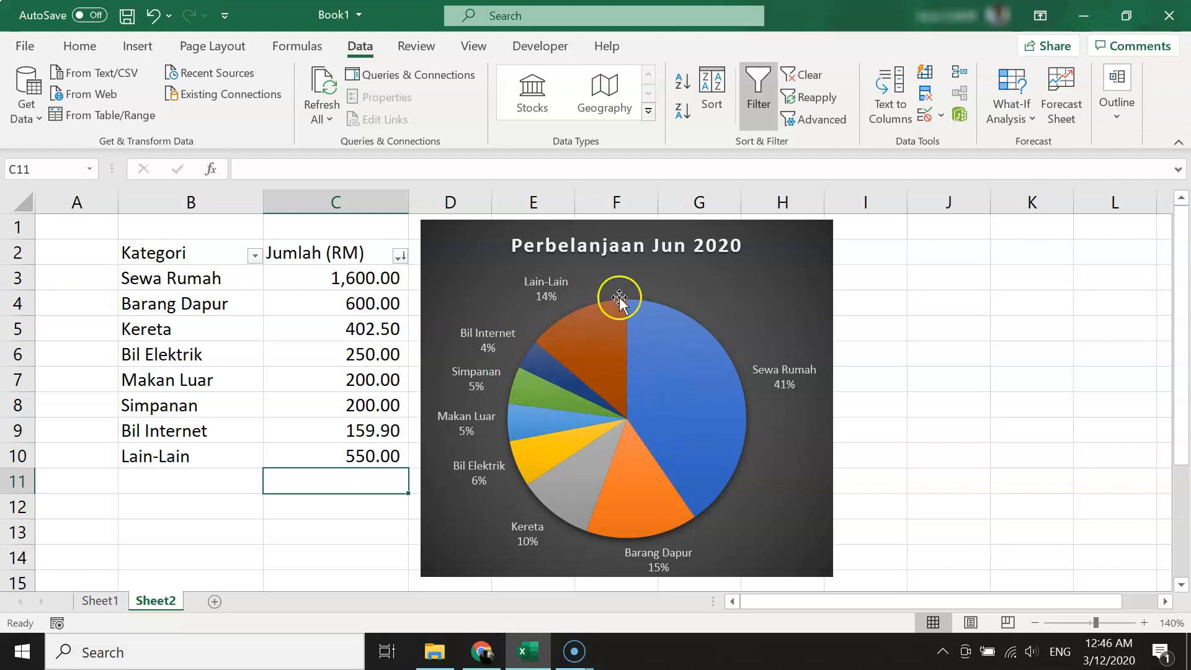
mouse_move(603, 411)
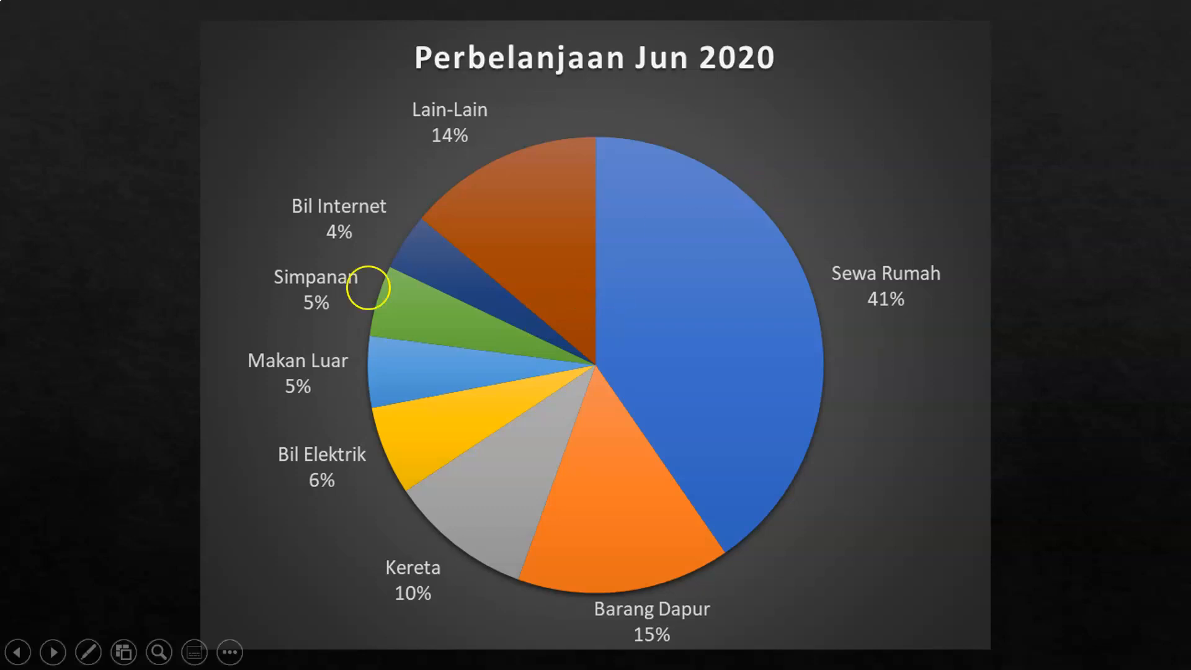
left_click(898, 340)
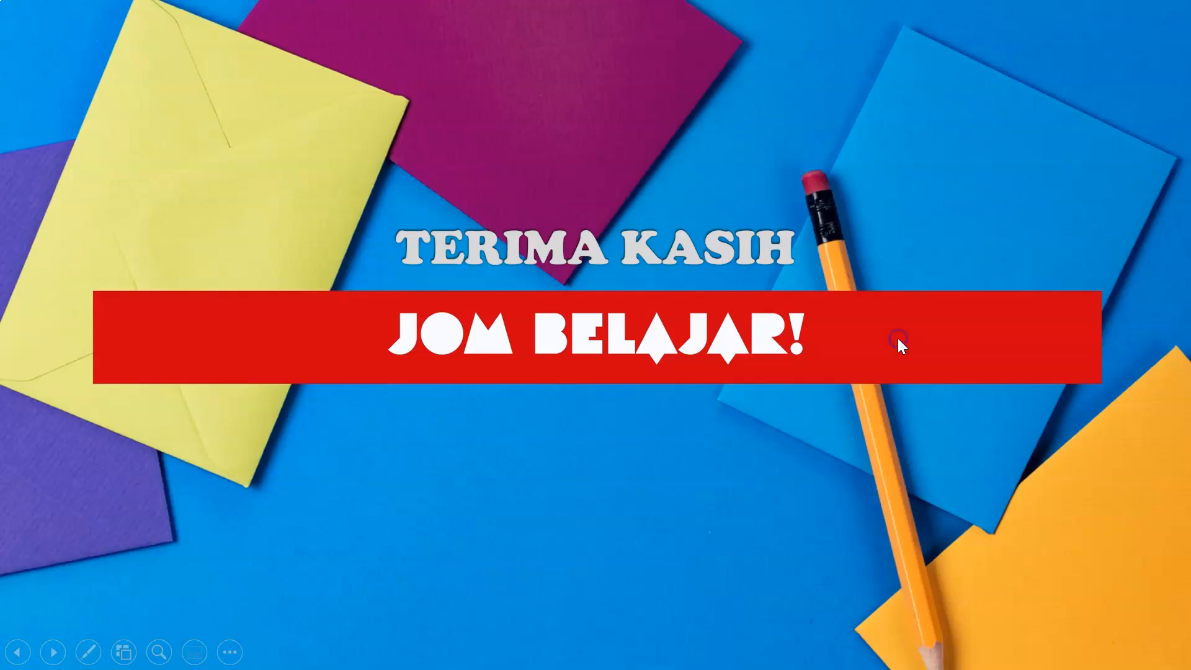